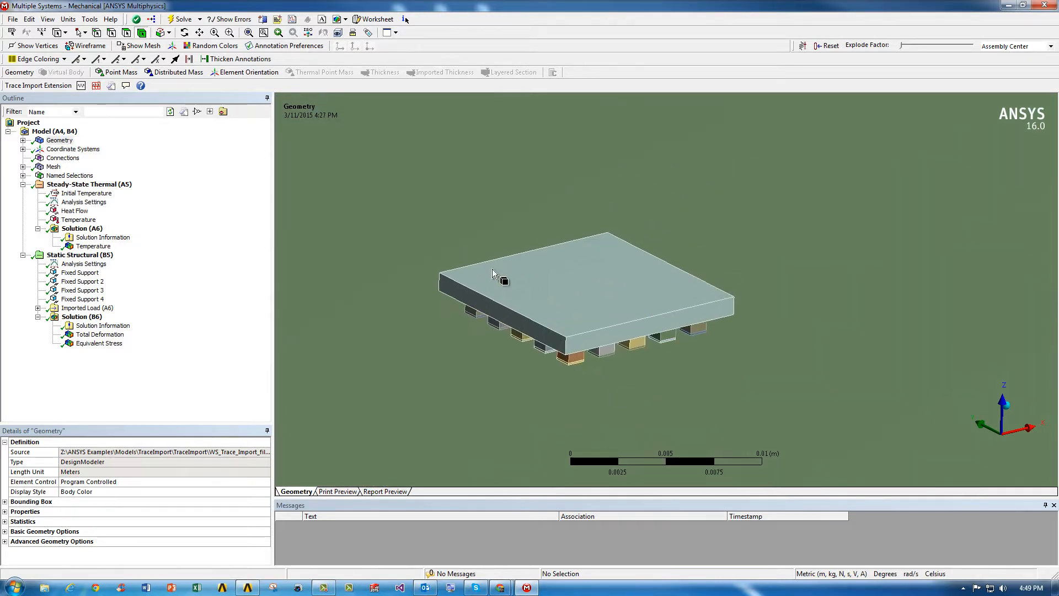
Review the Heat Flow and Temperature loads of the steady-state thermal analysis on the board
scroll(629, 375, down, 5)
key(F7)
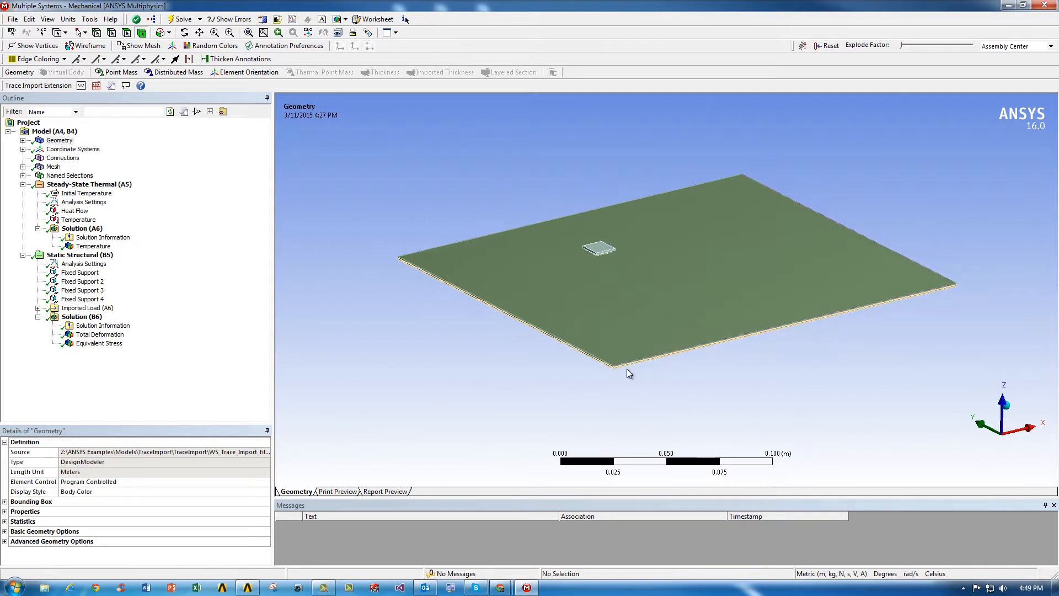
scroll(629, 371, up, 2)
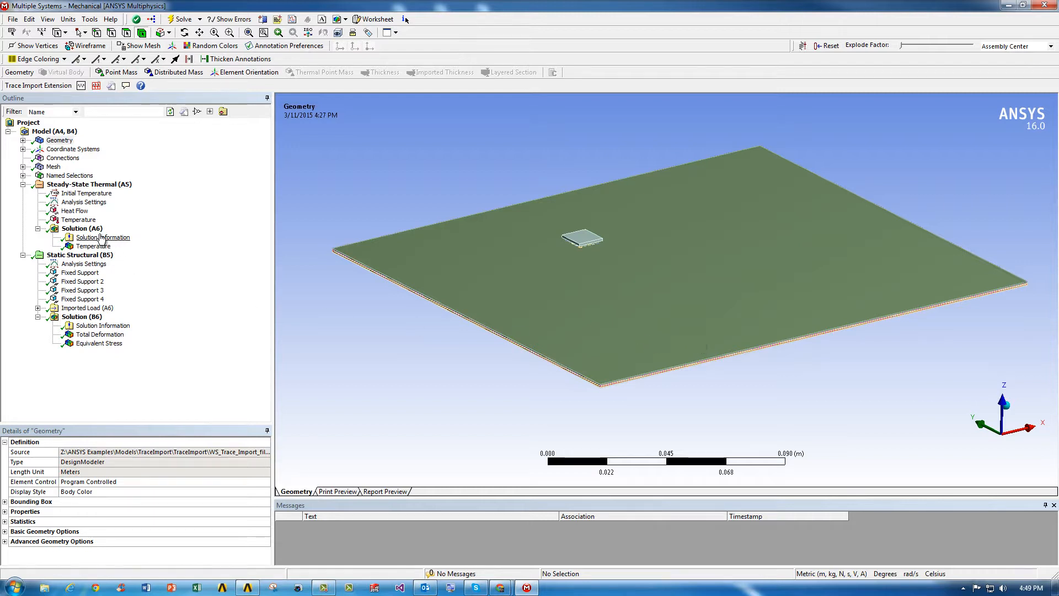
click(66, 214)
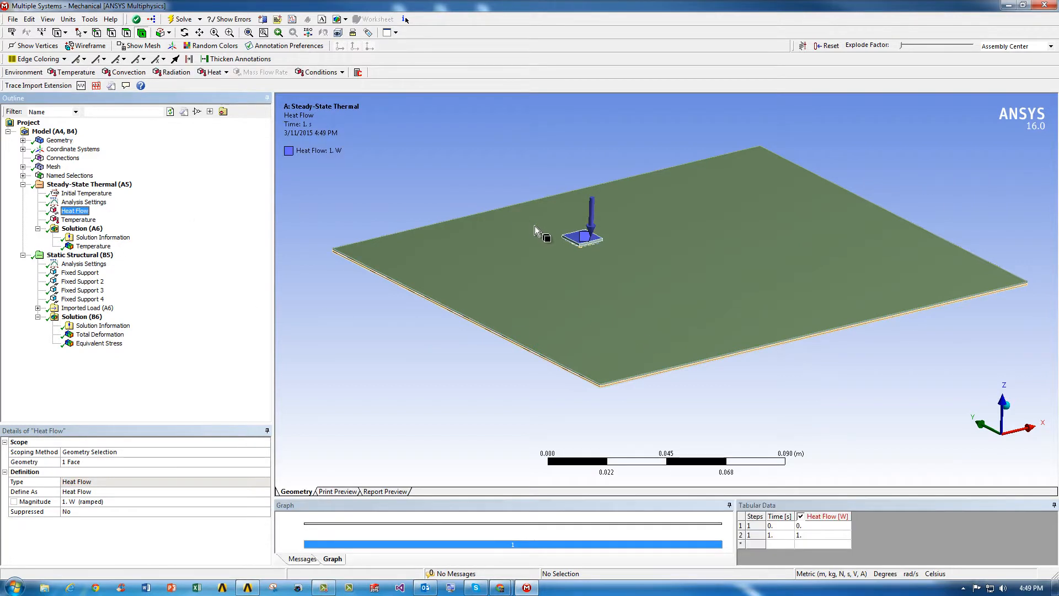
click(78, 219)
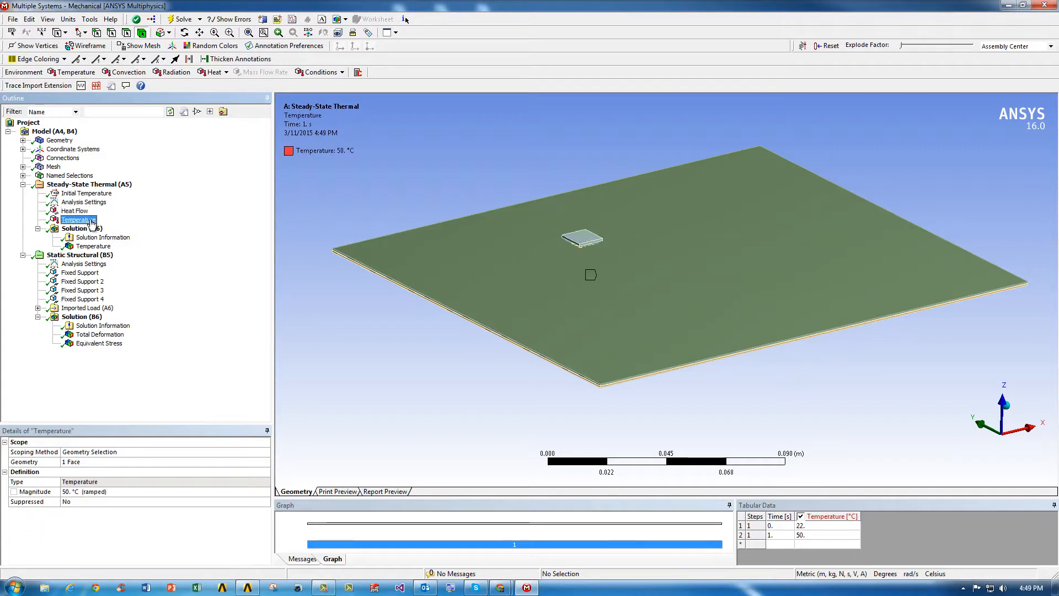
middle_drag(493, 326, 501, 304)
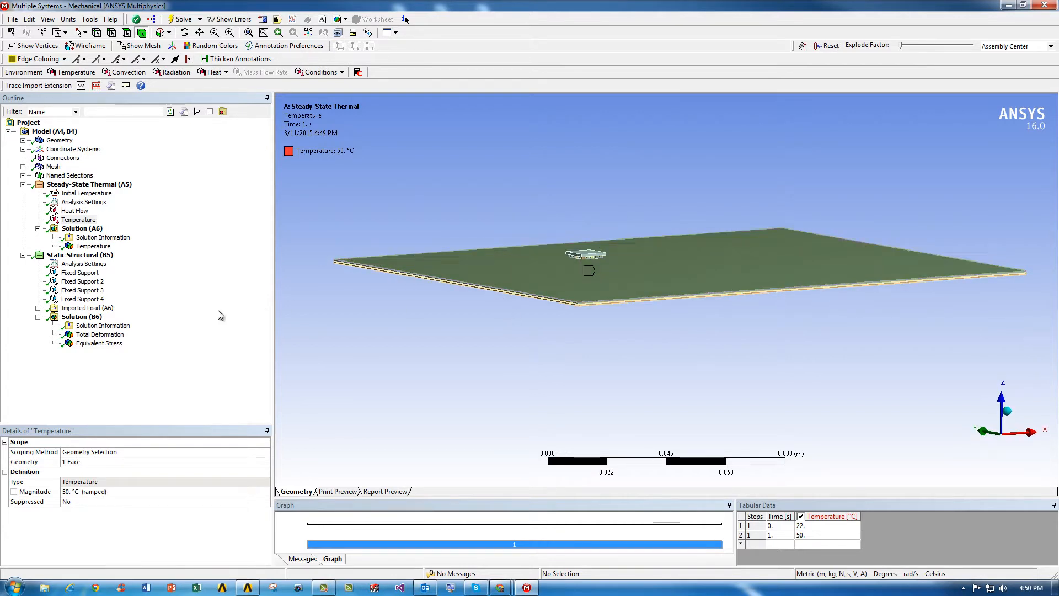
Display all four fixed supports of the static structural analysis together on the board
click(80, 273)
shift+click(81, 298)
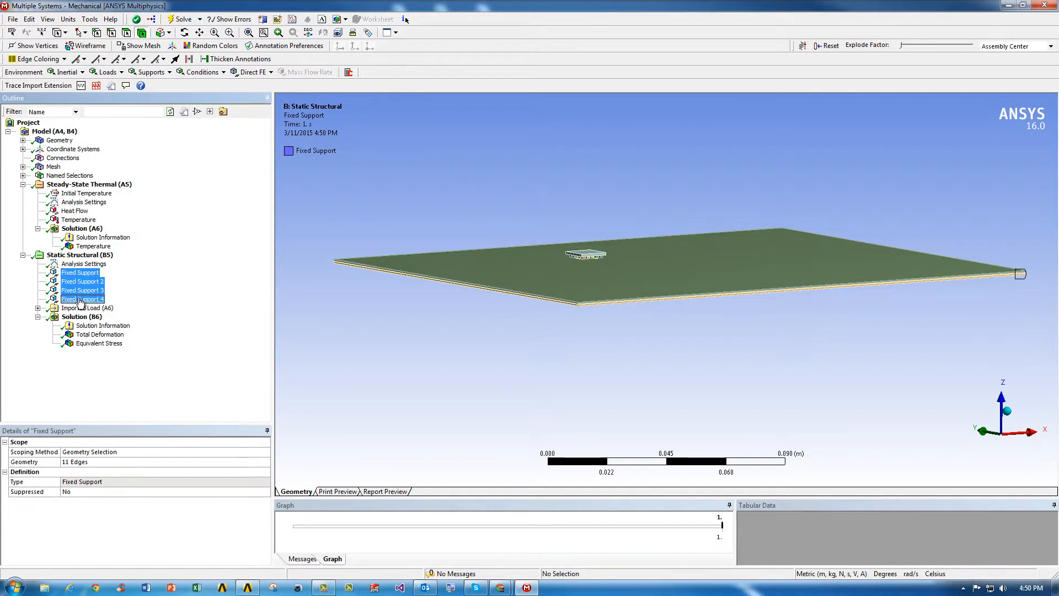
mouse_move(504, 336)
middle_down()
mouse_move(610, 350)
mouse_move(497, 346)
middle_up()
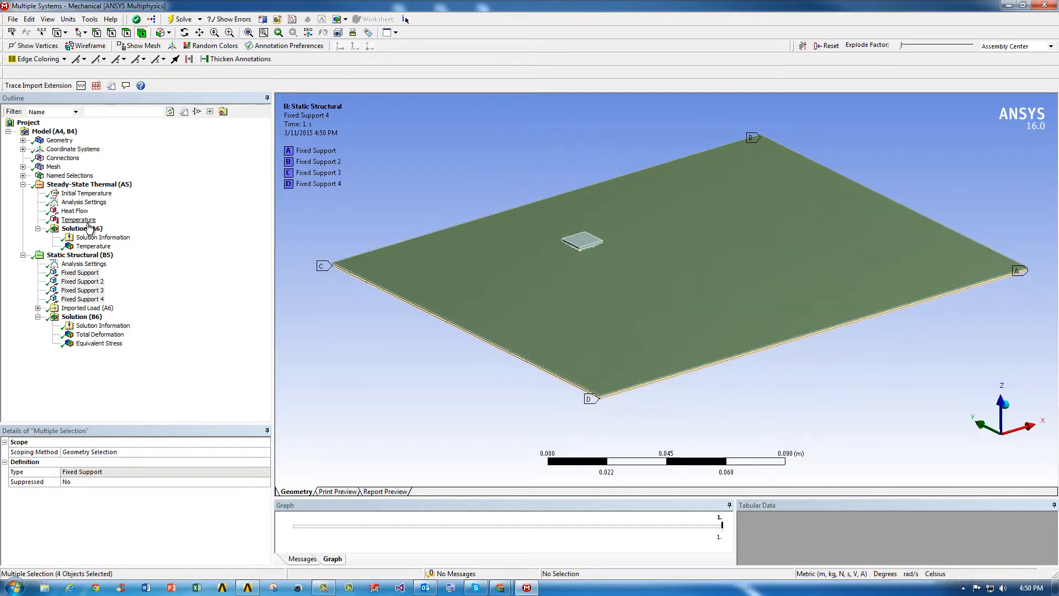
Show the steady-state thermal Temperature result on the board and chip
click(87, 237)
click(82, 247)
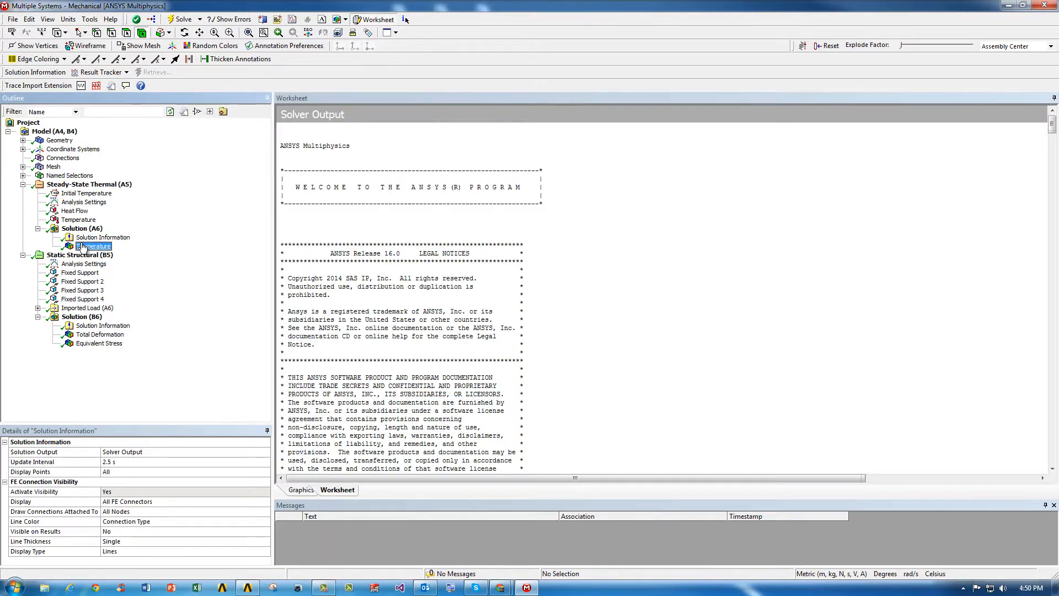
scroll(631, 276, up, 5)
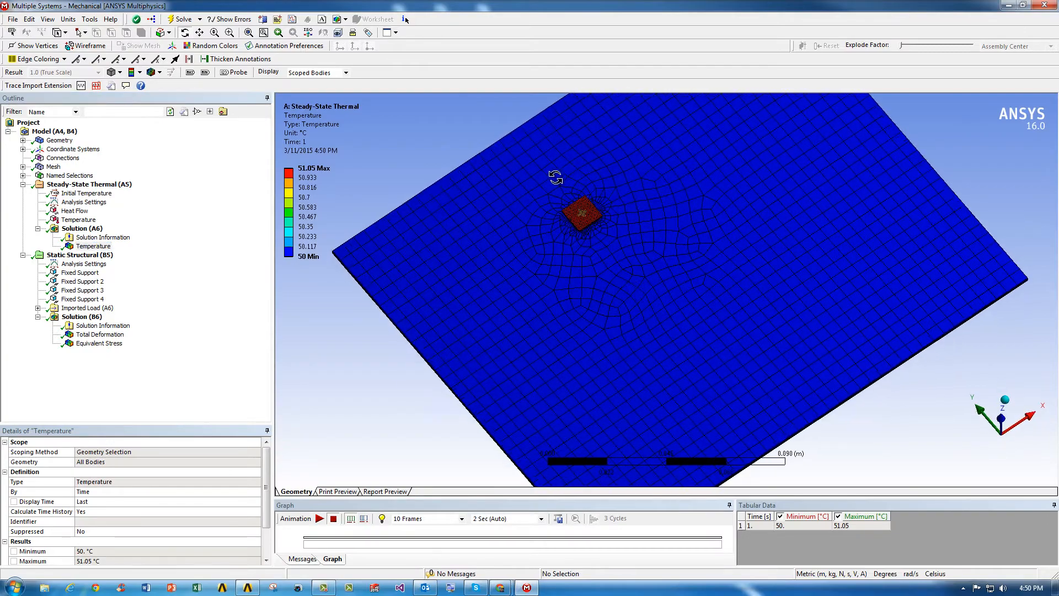
middle_drag(555, 177, 338, 256)
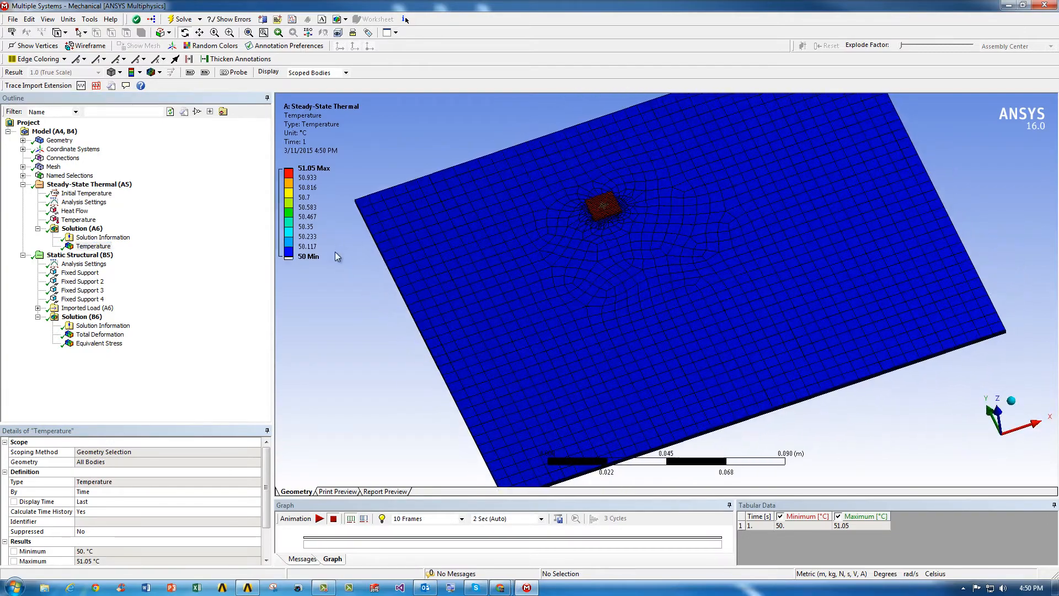
Set the boundary below the highest contour band of the temperature legend to 50.02 and inspect the contours around the chip
double_click(308, 177)
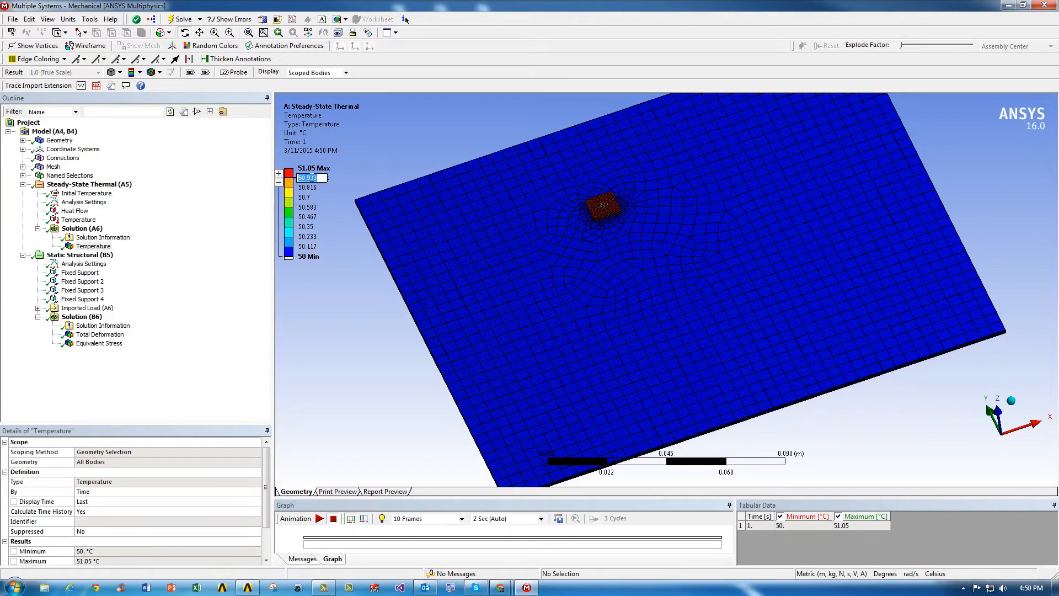
text(50.02)
key(Return)
right_drag(538, 159, 718, 319)
middle_drag(718, 319, 707, 267)
scroll(700, 322, down, 10)
Show the static structural Total Deformation result on the board
click(100, 335)
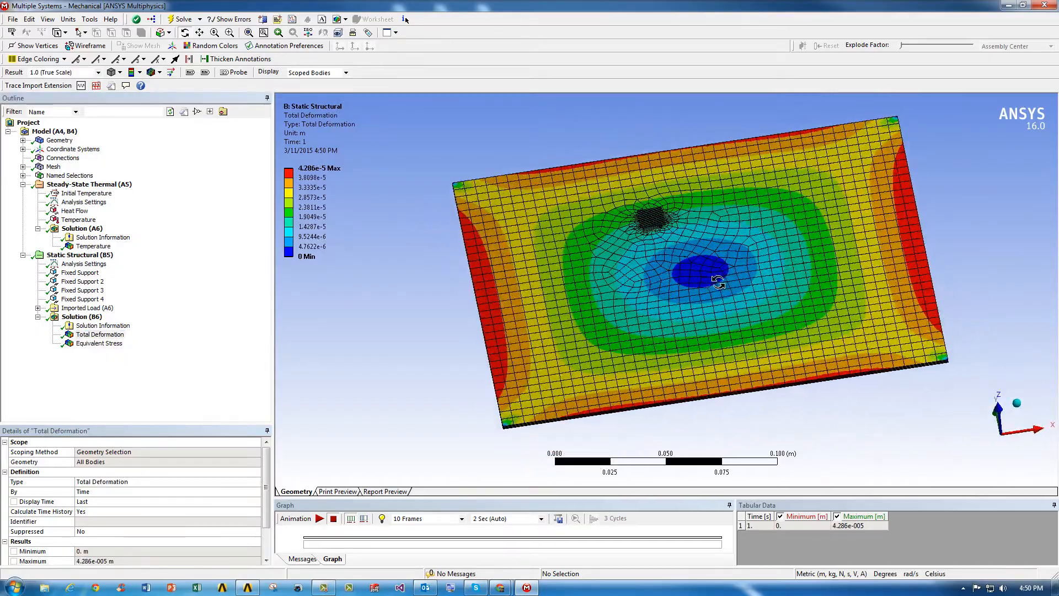
middle_drag(752, 294, 778, 282)
Return to the geometry and examine the layer stack-up at the board's front corner
click(58, 140)
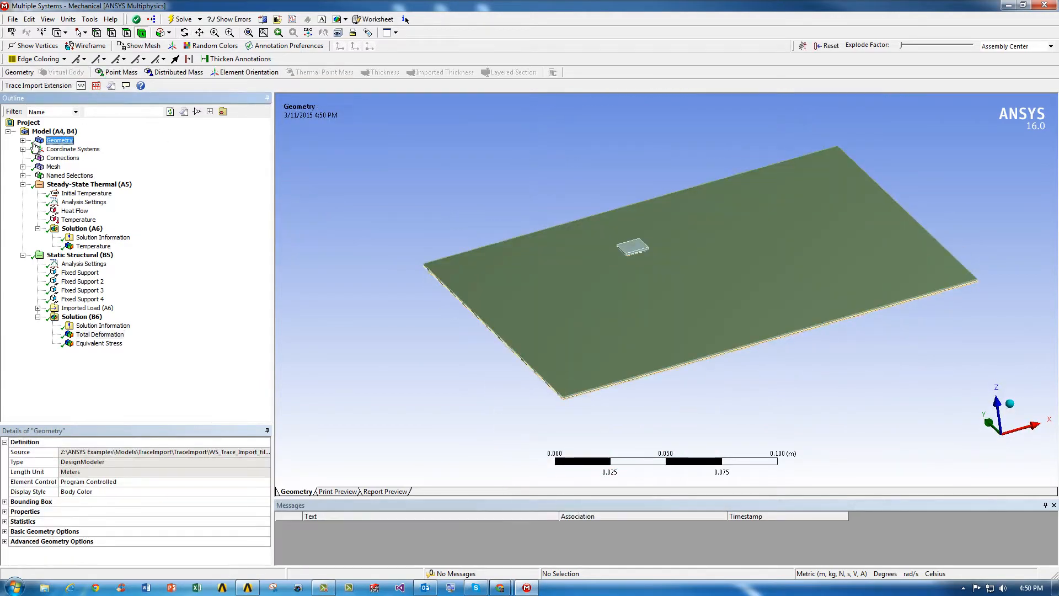
right_drag(511, 359, 697, 476)
right_drag(510, 199, 595, 273)
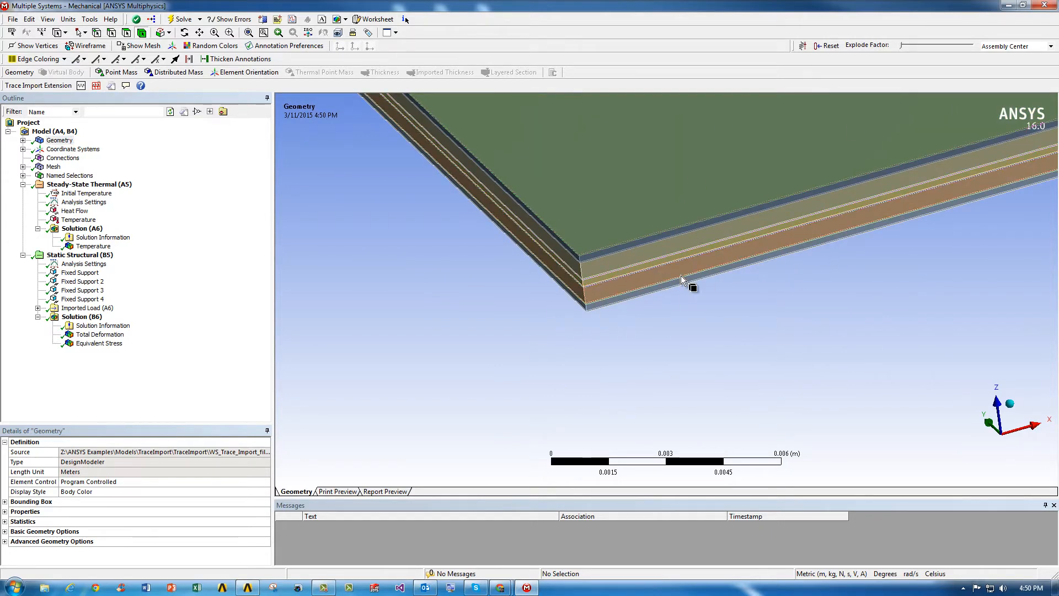
ctrl+middle_drag(823, 150, 784, 222)
scroll(732, 267, down, 6)
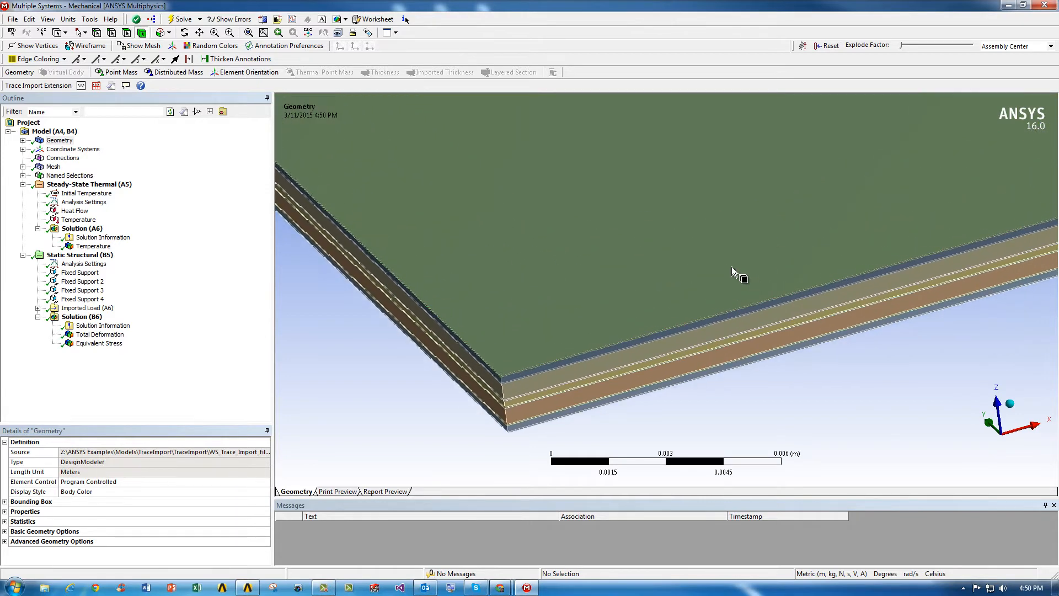
scroll(700, 284, down, 5)
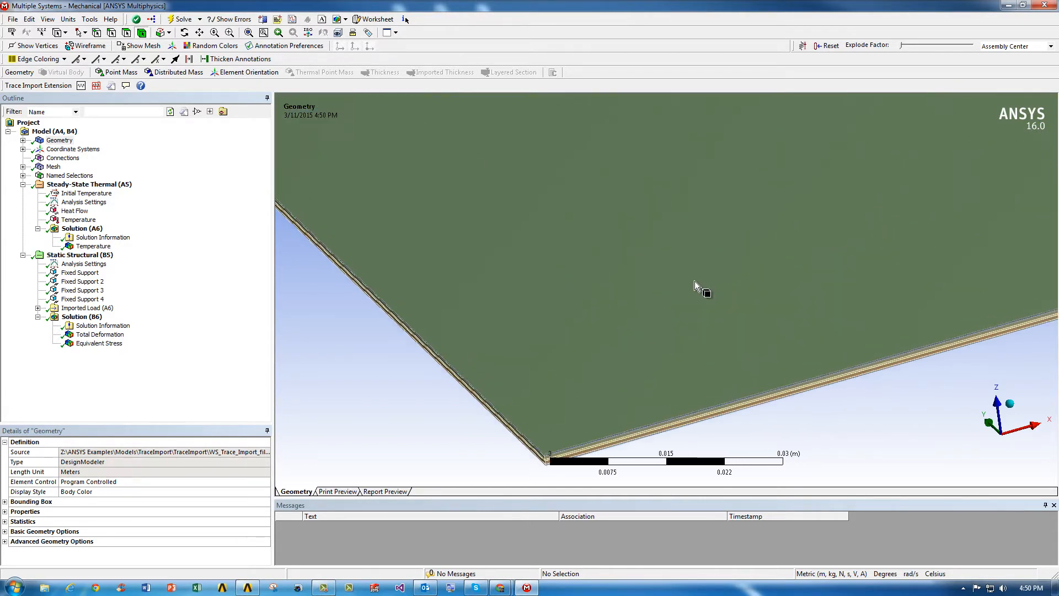
middle_drag(673, 281, 672, 279)
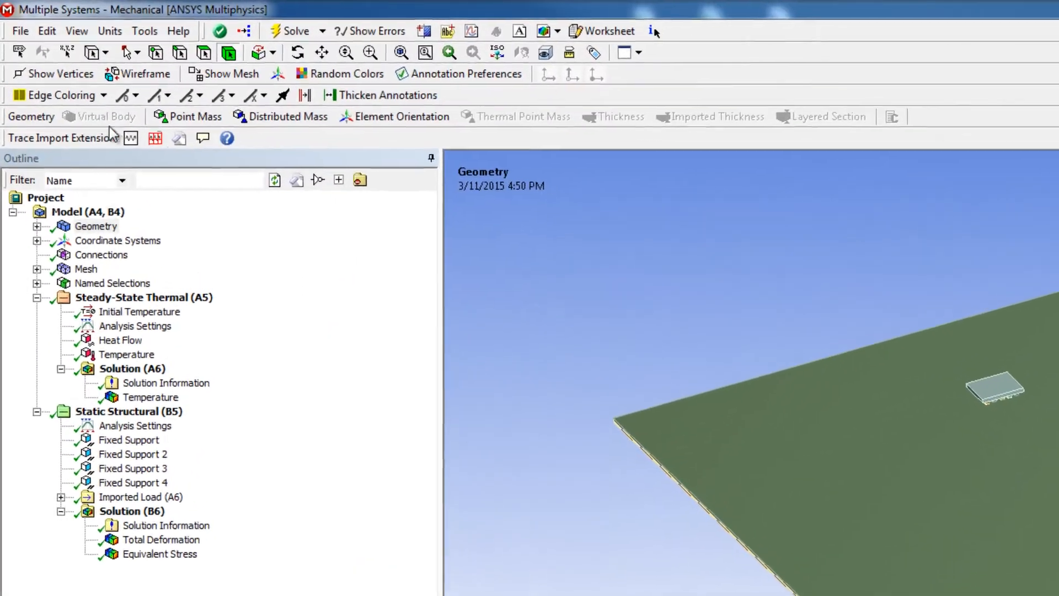
Add a Map Trace Data object to the model and scope it to all layer bodies of the board
click(138, 145)
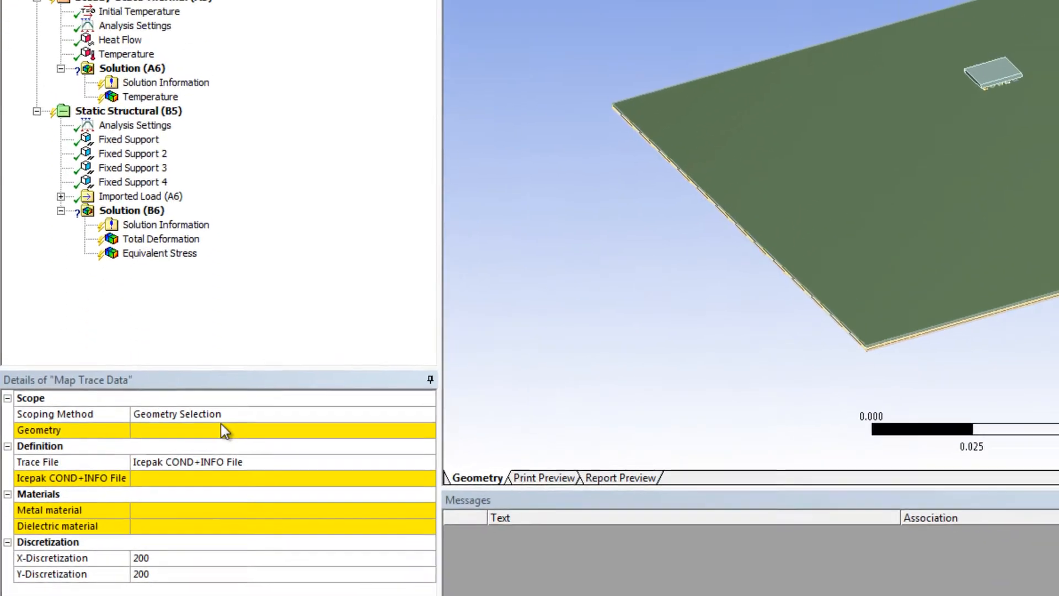
click(221, 430)
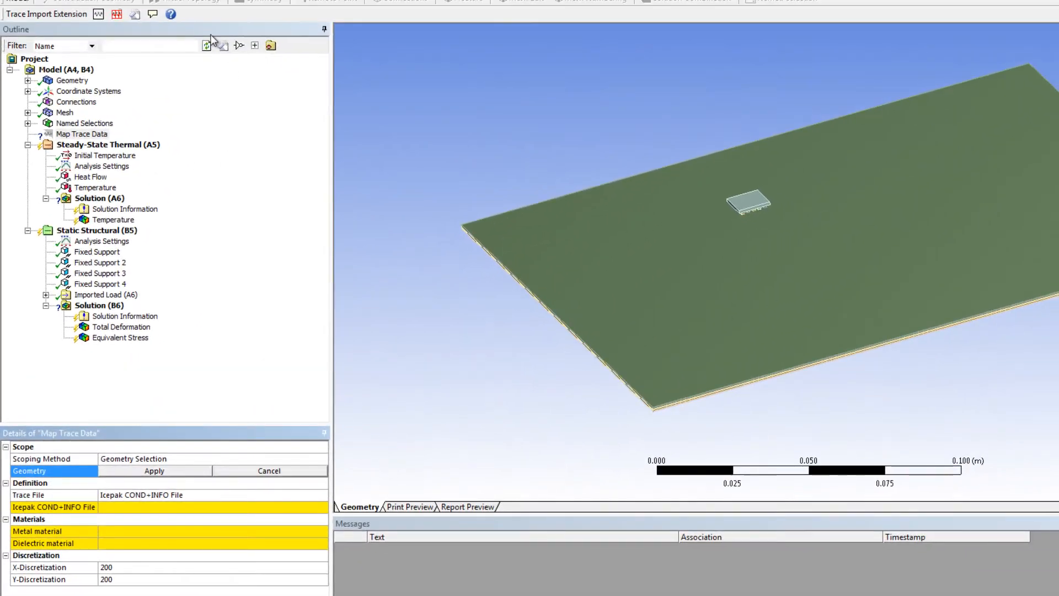
drag(753, 230, 980, 387)
drag(737, 433, 738, 434)
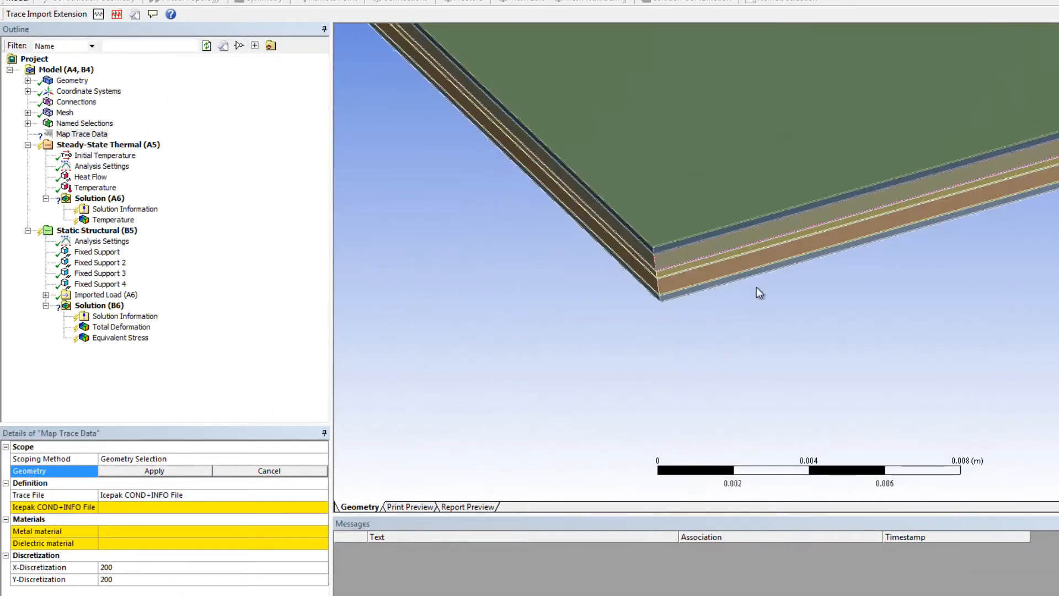
drag(610, 225, 741, 334)
drag(757, 177, 767, 353)
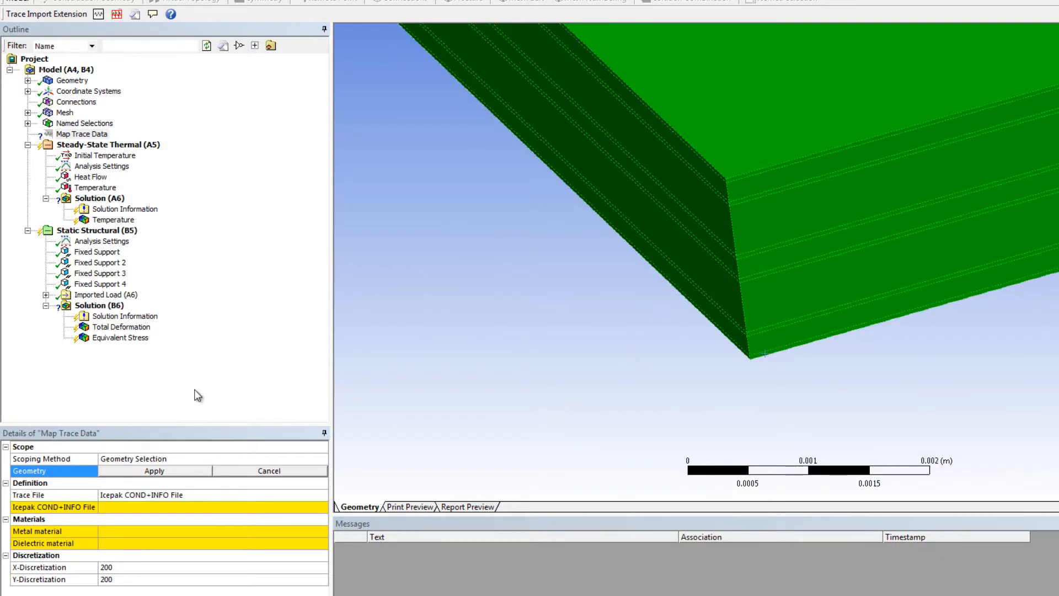
click(145, 470)
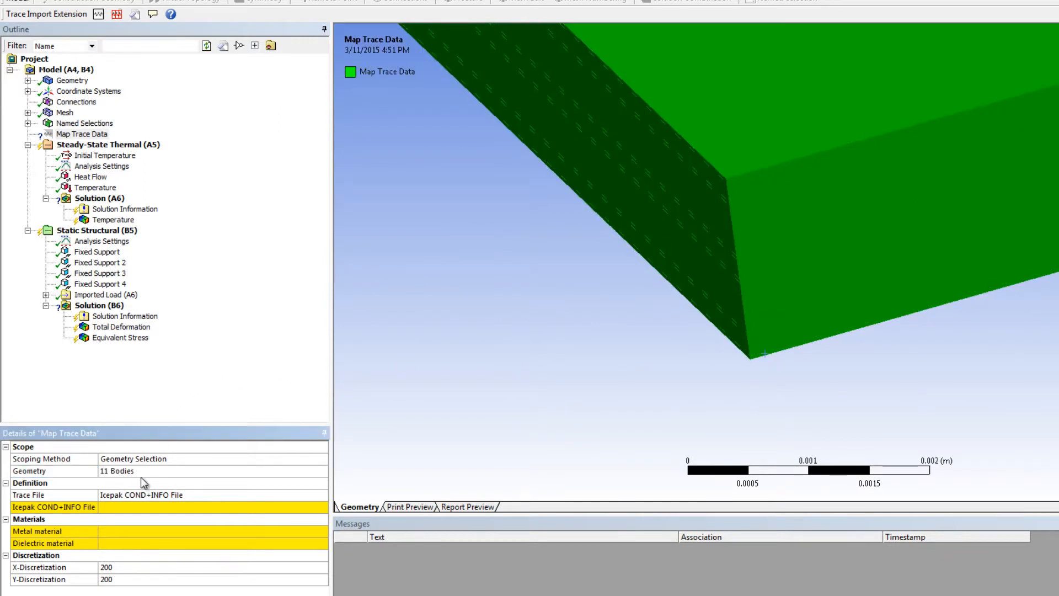
Set the trace file type to Icepak COND+INFO File
click(323, 495)
click(323, 495)
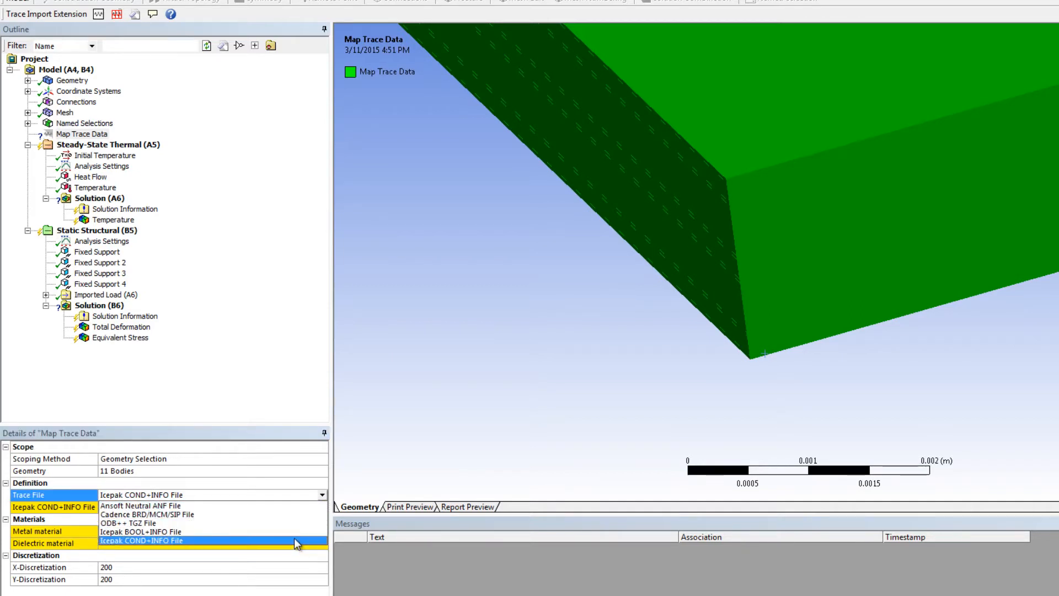
click(297, 541)
Load the trace file Sample.cond from Z:\ANSYS Examples\Models\TraceImport\TraceImport
click(299, 507)
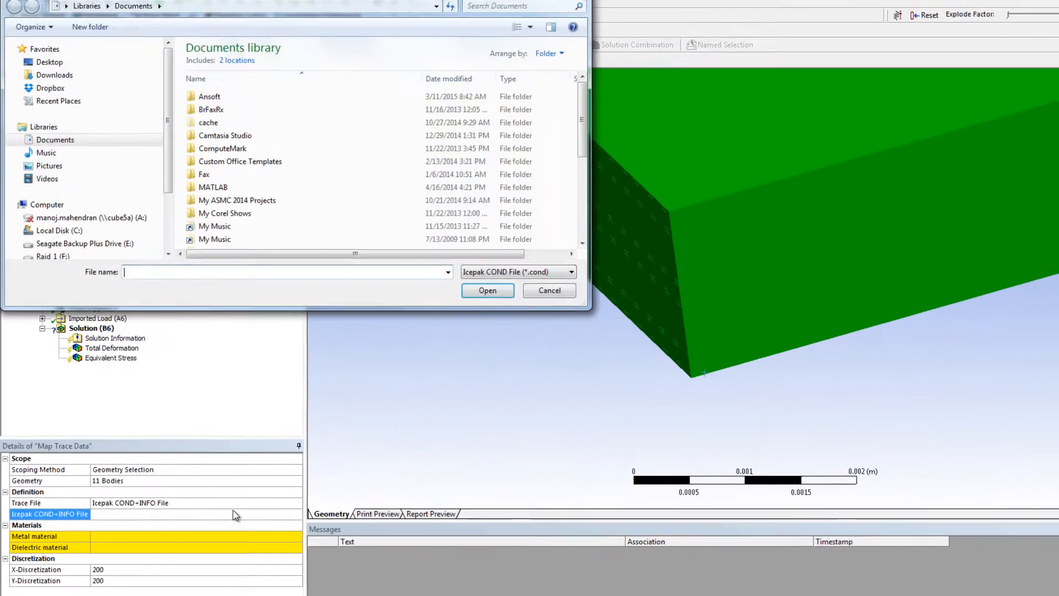
click(44, 221)
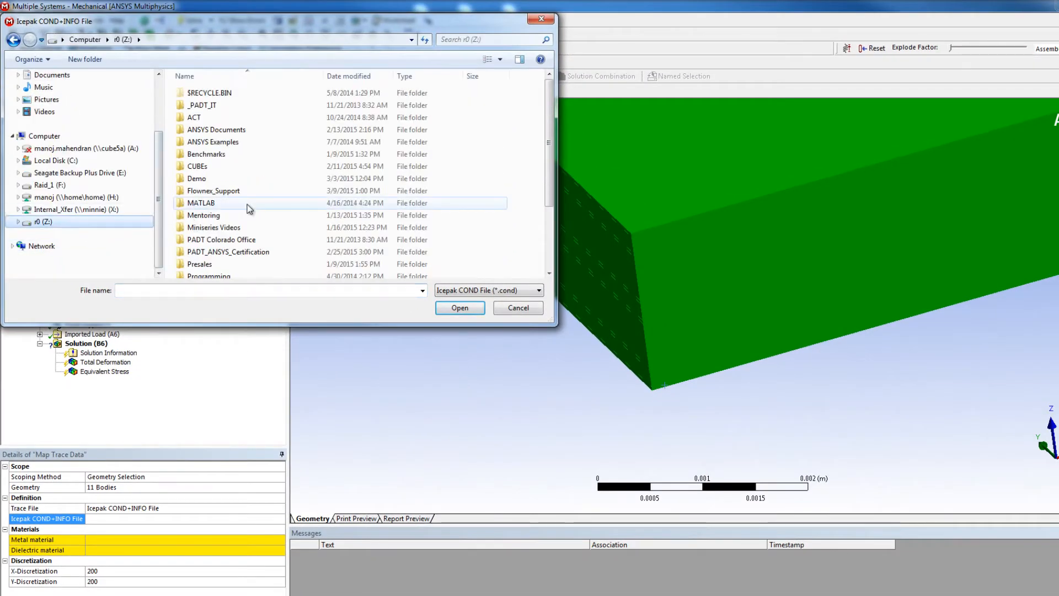
double_click(212, 142)
double_click(209, 117)
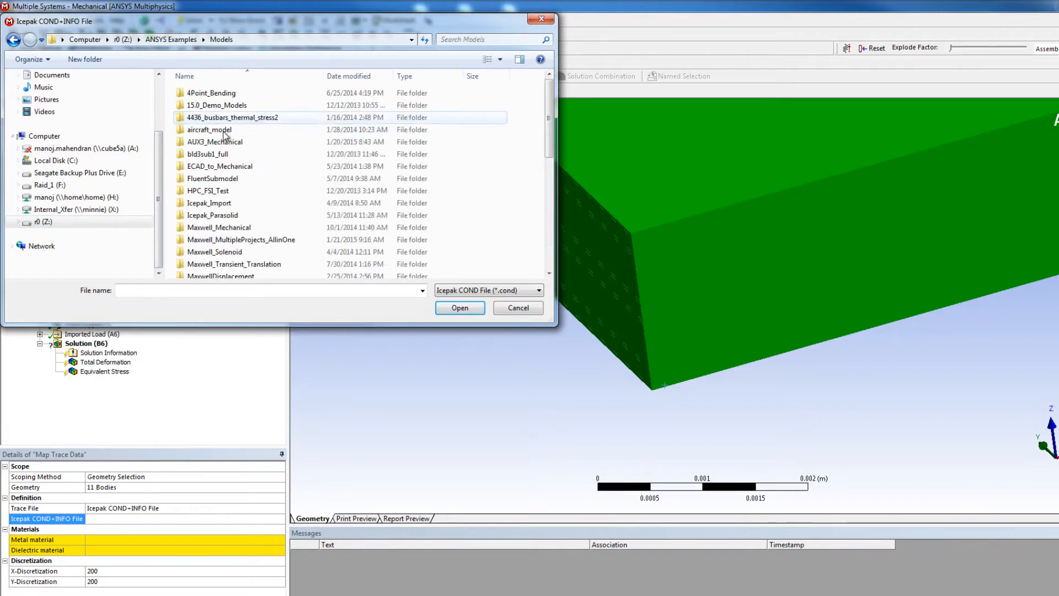
scroll(216, 220, down, 5)
click(216, 247)
double_click(216, 250)
double_click(198, 93)
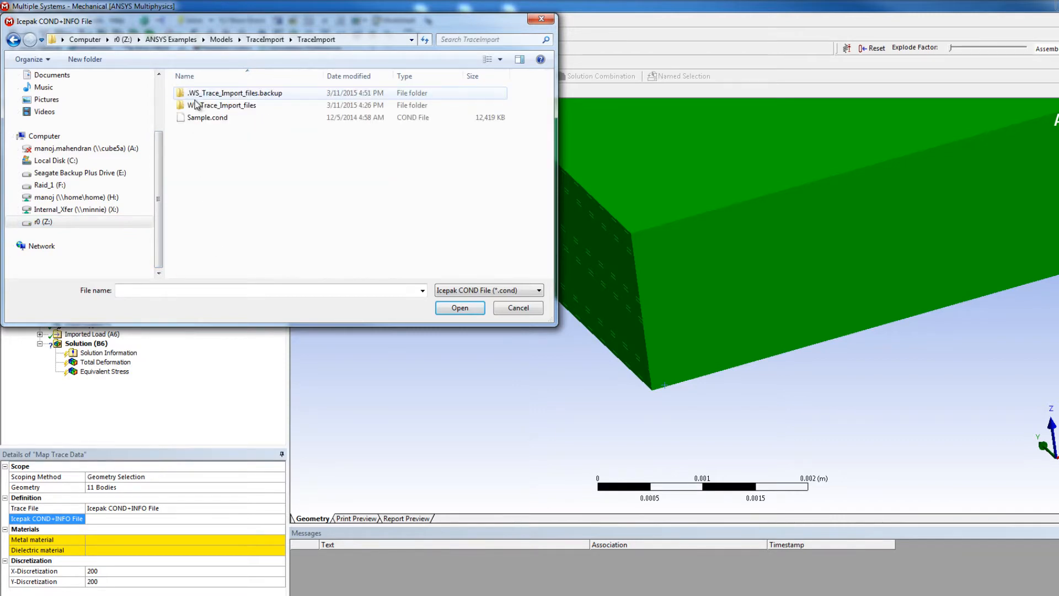
click(211, 118)
click(458, 309)
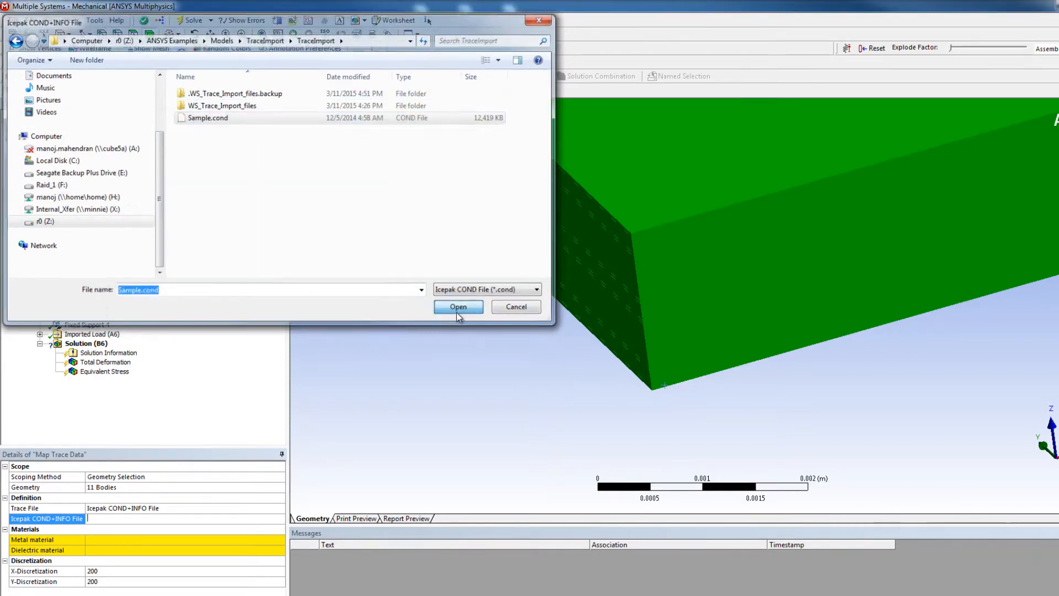
Assign Copper Alloy as the metal material and FR-4 Epoxy as the dielectric material of the trace map
click(101, 541)
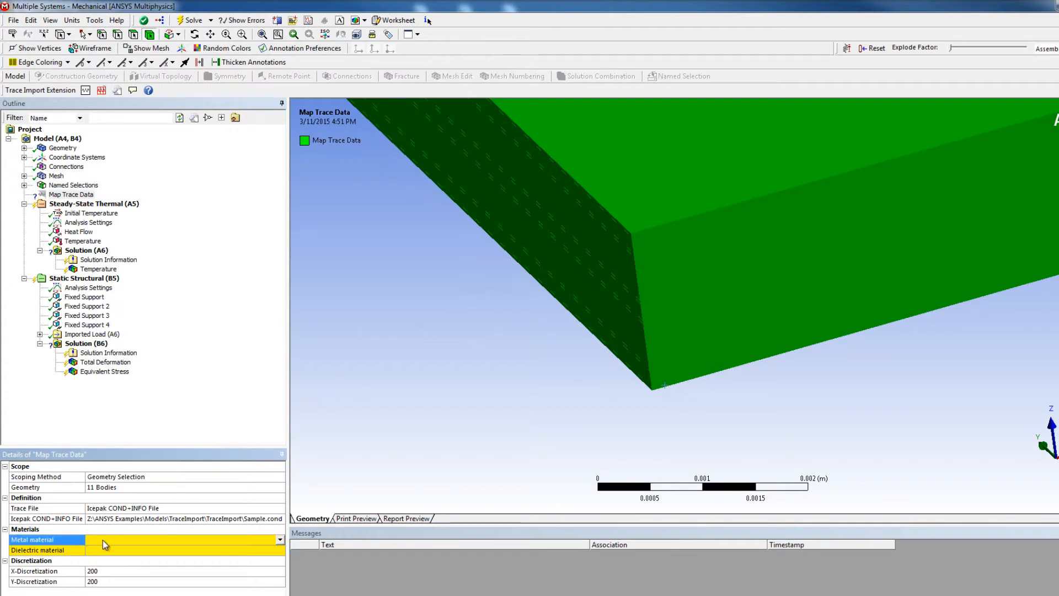
click(280, 540)
click(213, 564)
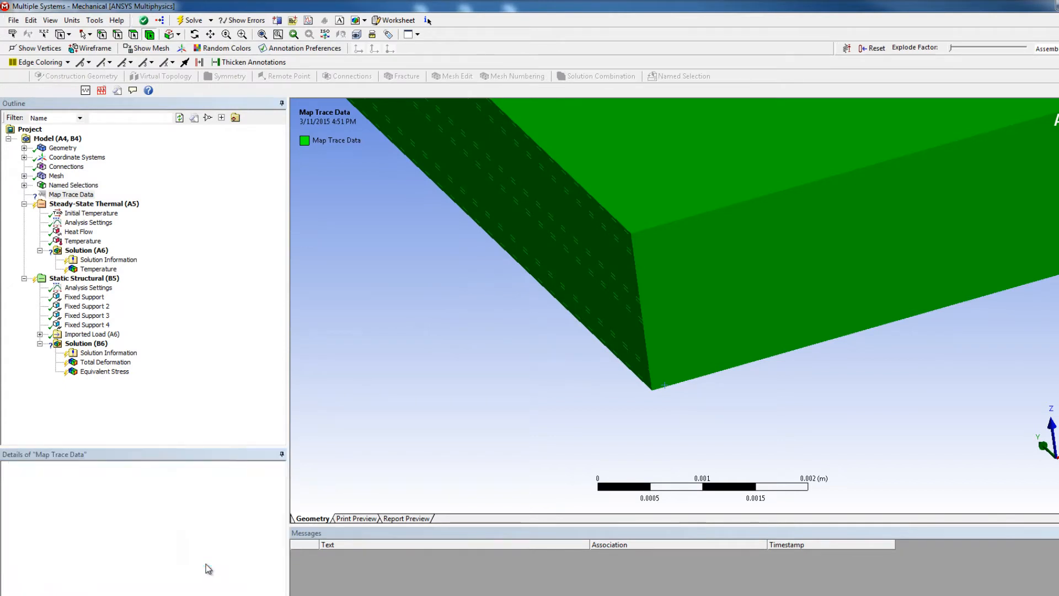
click(222, 552)
click(278, 552)
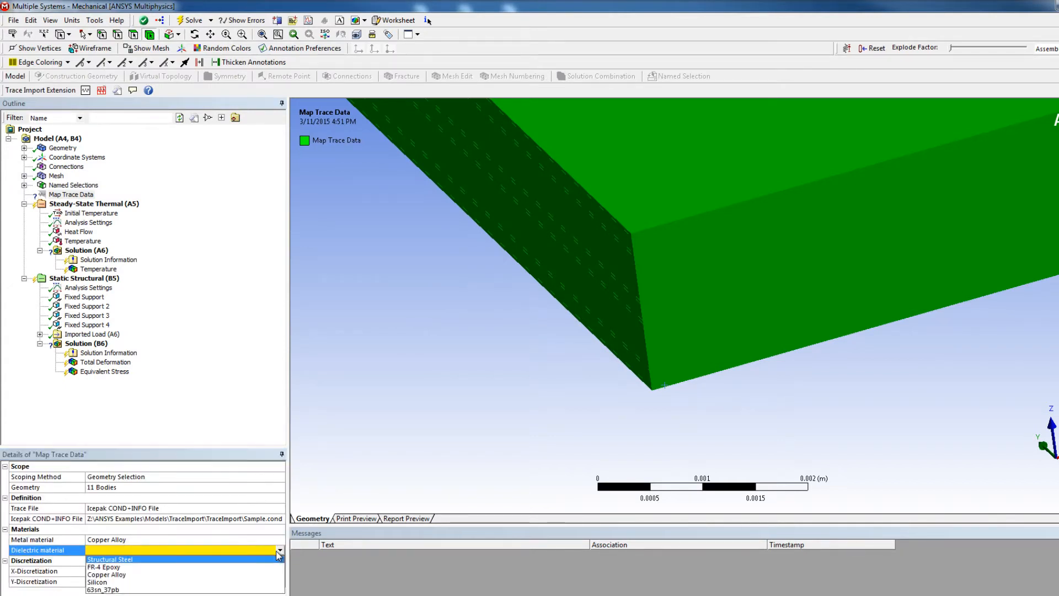
click(225, 571)
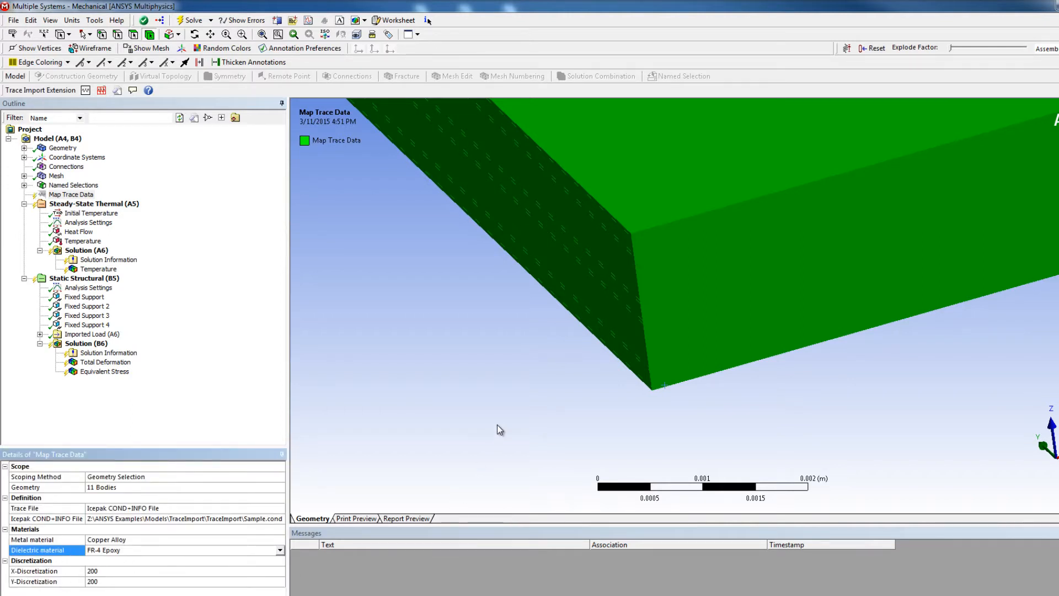
Generate the Map Trace Data object
right_click(87, 200)
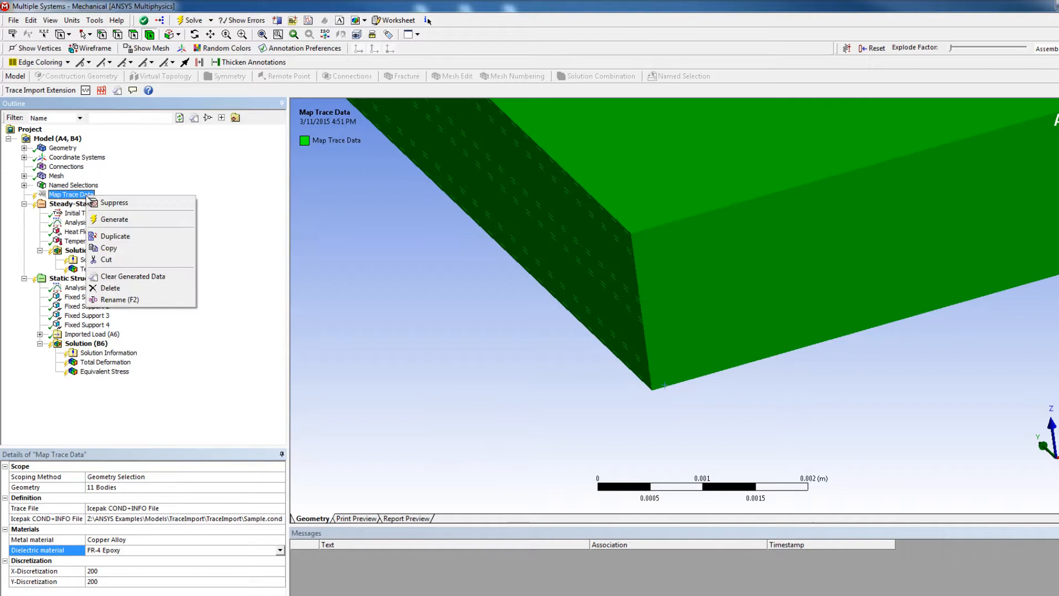
click(110, 220)
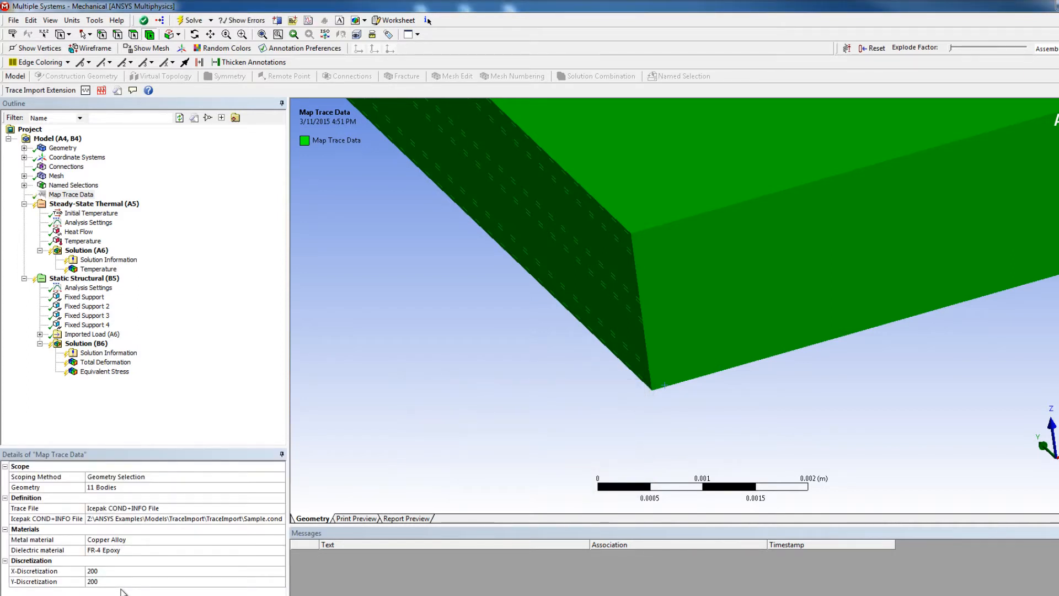
Show the imported trace data for the M1_TOP layer with the Cu - Avg property over the top view of the board
click(1055, 432)
click(55, 139)
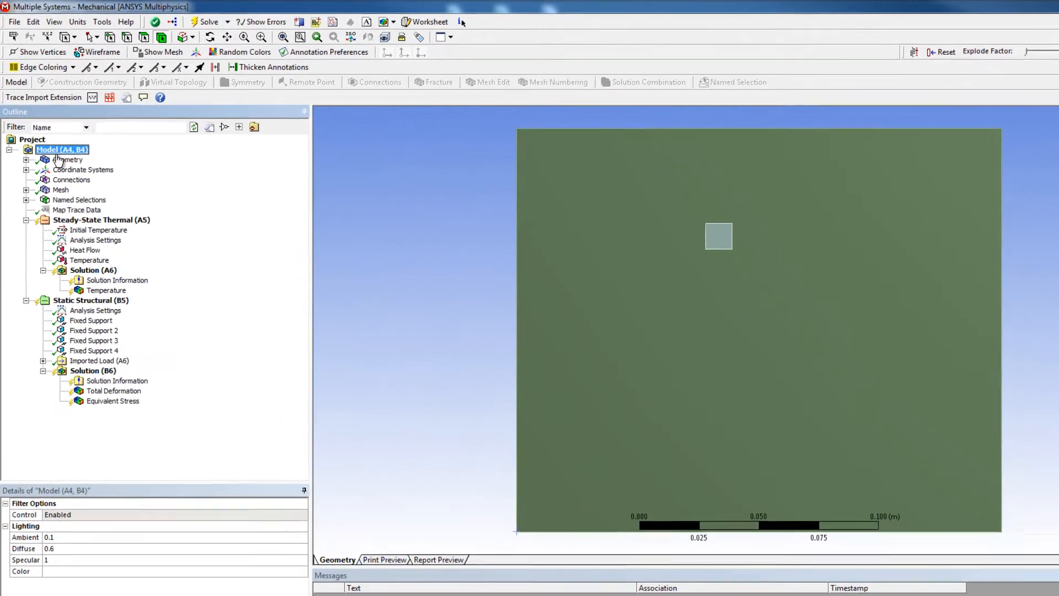
click(126, 97)
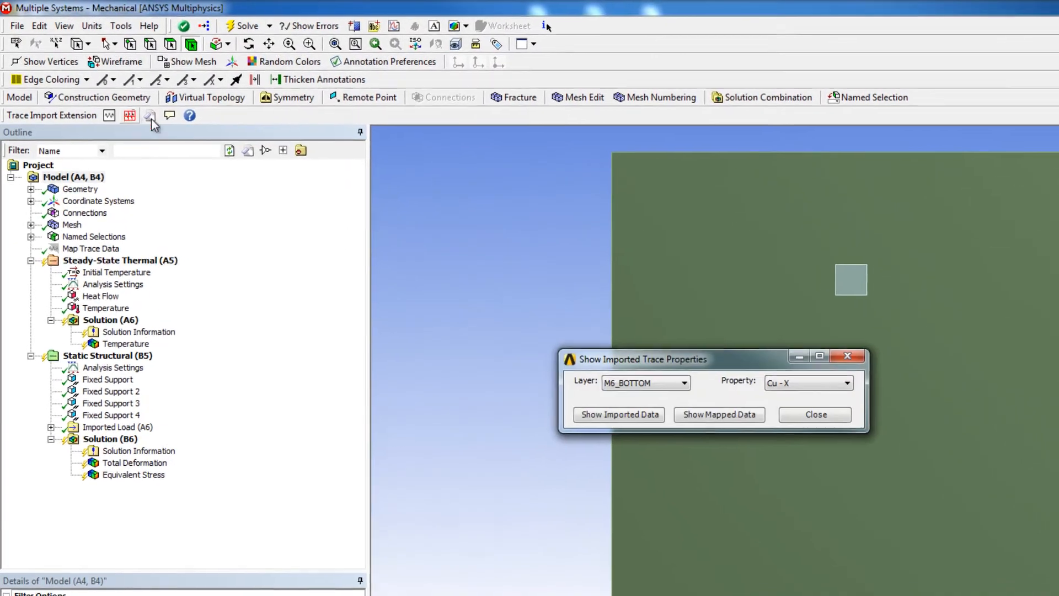
click(629, 383)
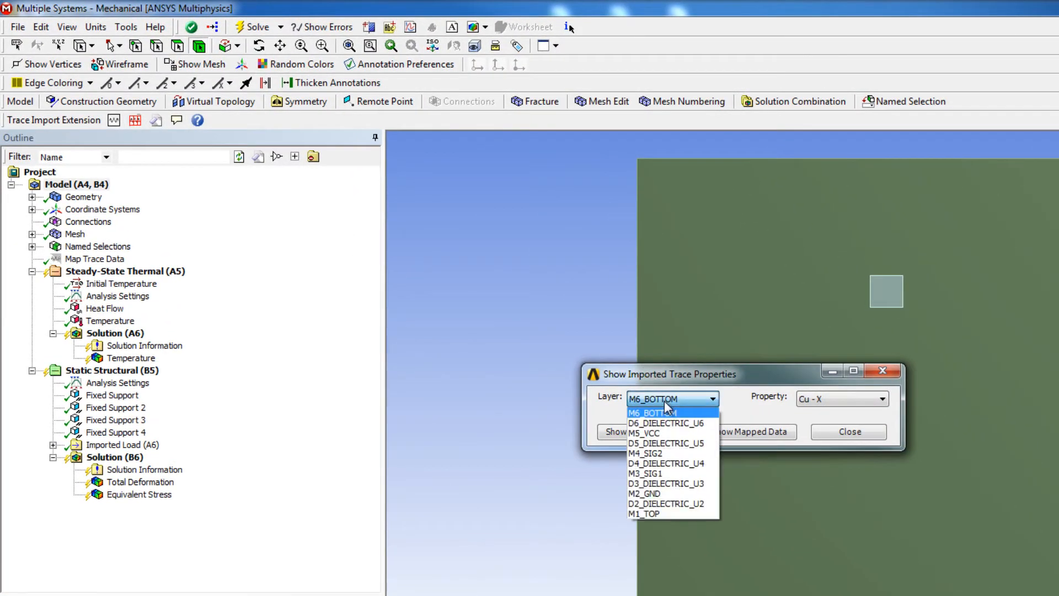
click(646, 514)
click(846, 407)
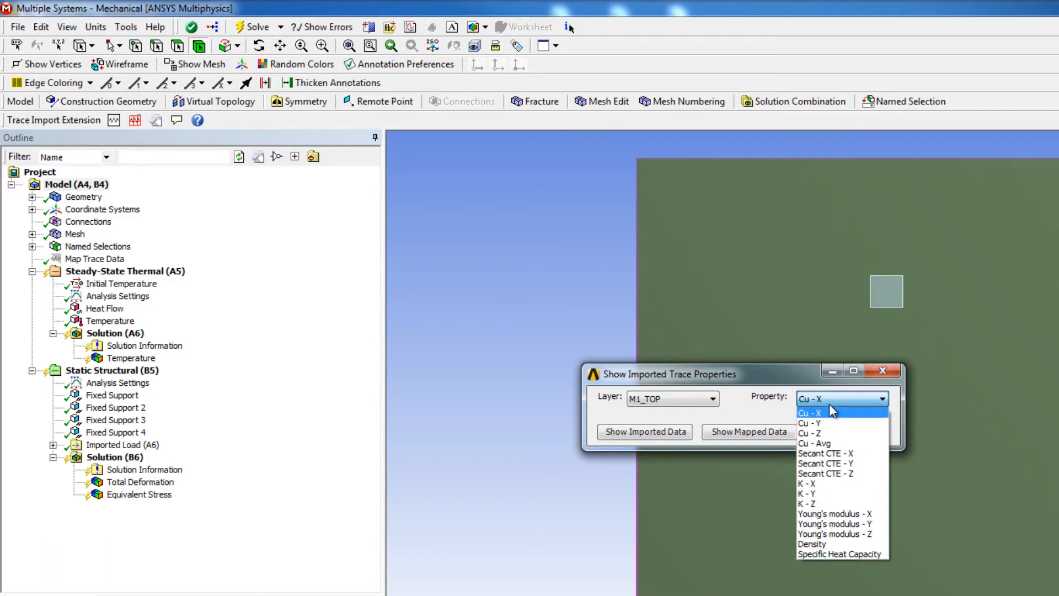
click(828, 444)
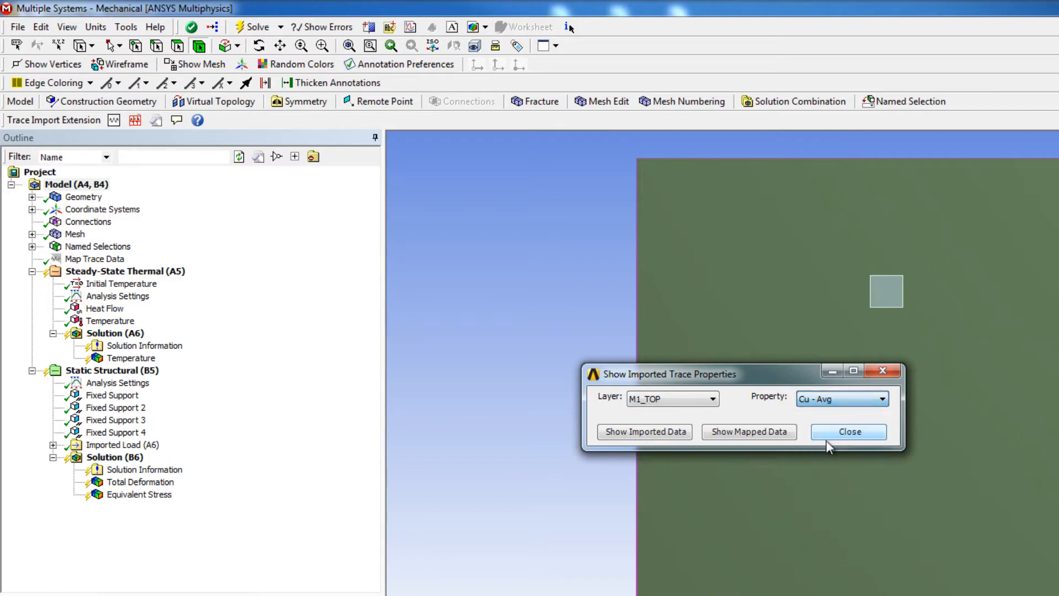
click(674, 436)
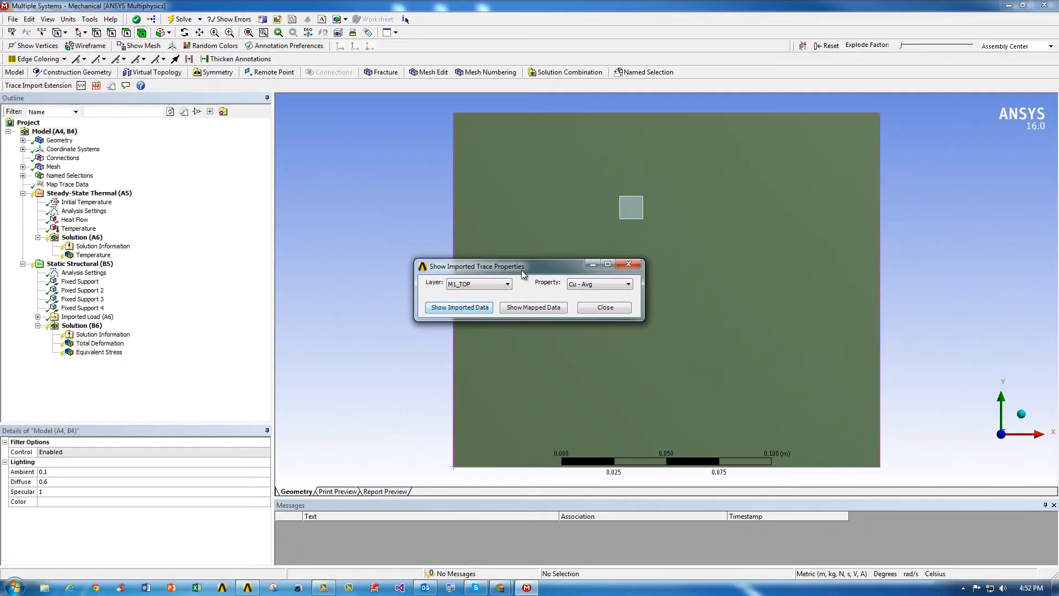
Examine the imported copper distribution on the M1_TOP layer up close around the chip and across the whole board
drag(523, 274, 295, 301)
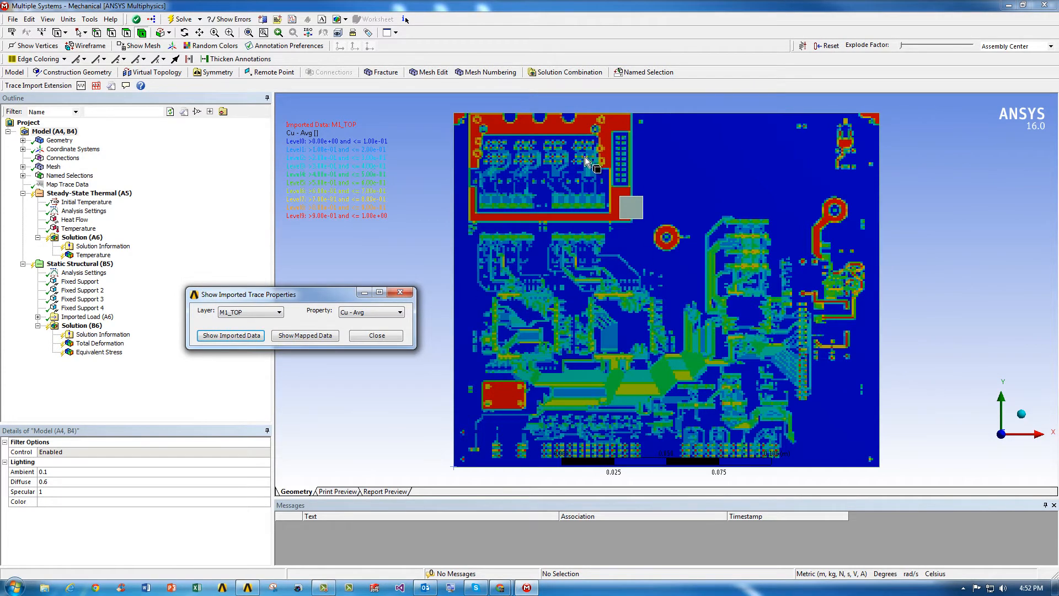
right_drag(588, 158, 723, 288)
right_drag(552, 165, 713, 329)
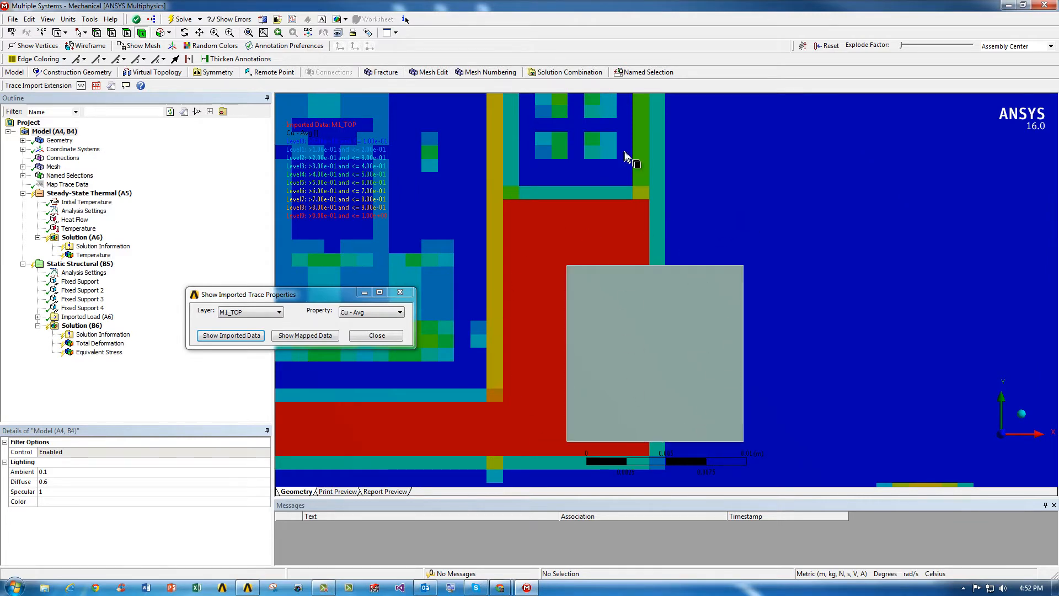
scroll(653, 326, down, 1)
scroll(655, 324, down, 8)
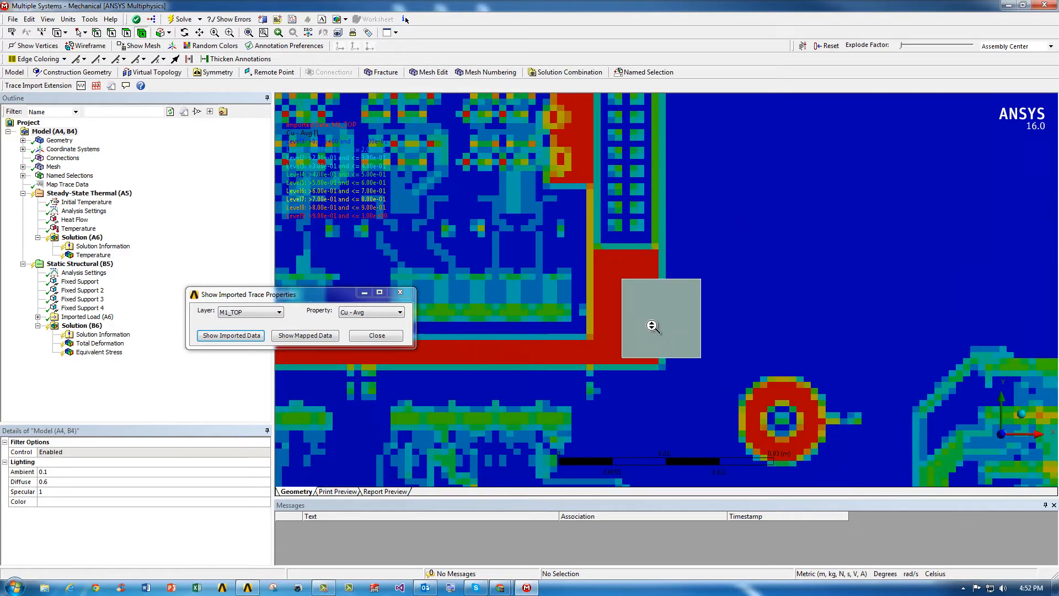
scroll(654, 325, down, 3)
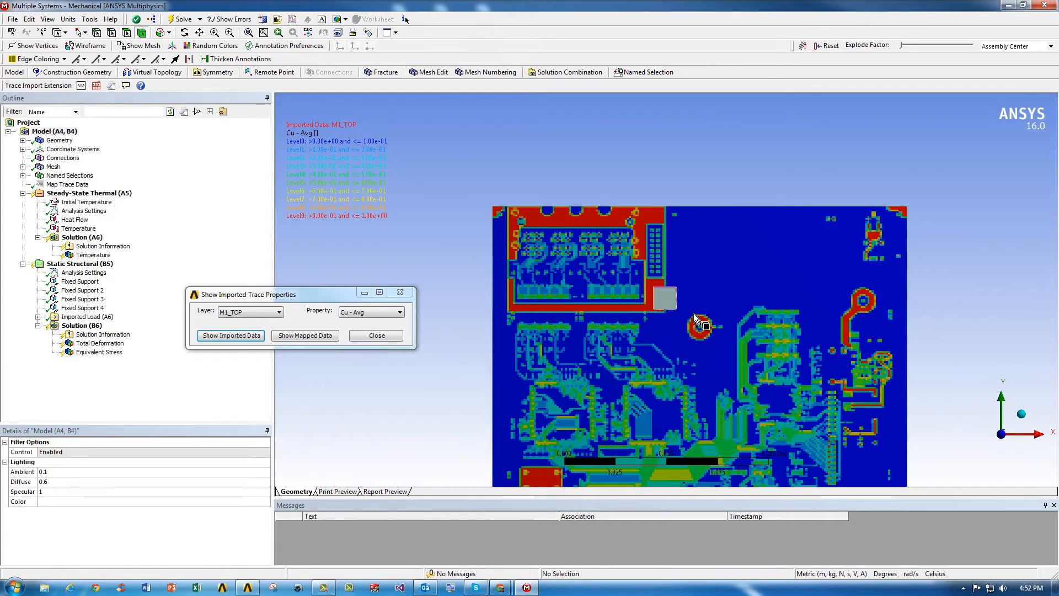
ctrl+middle_drag(698, 313, 698, 238)
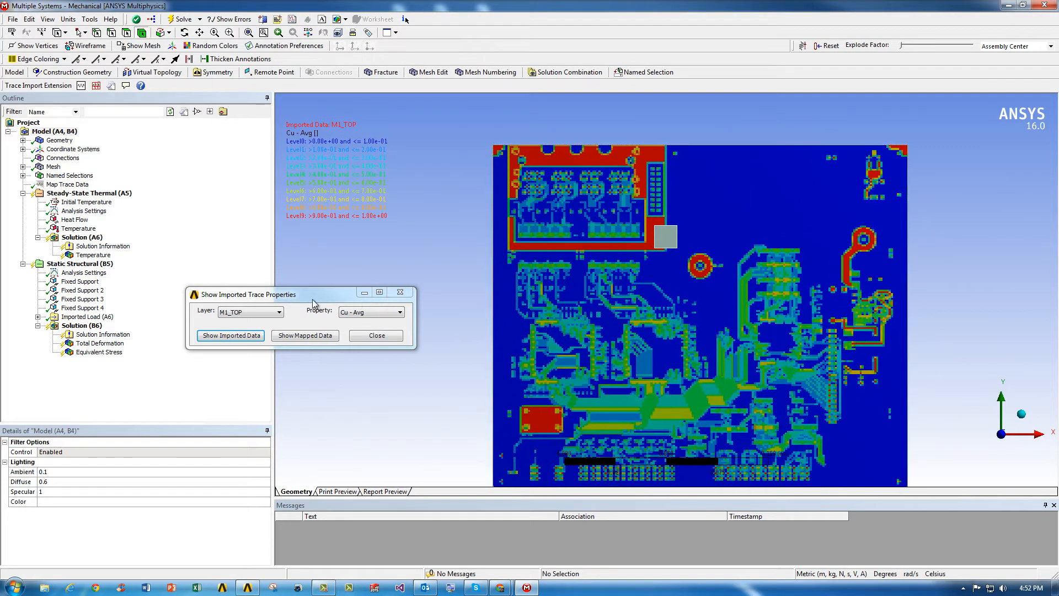
Show the mapped Cu - Avg data on the M1_TOP layer and inspect it around the chip
click(303, 337)
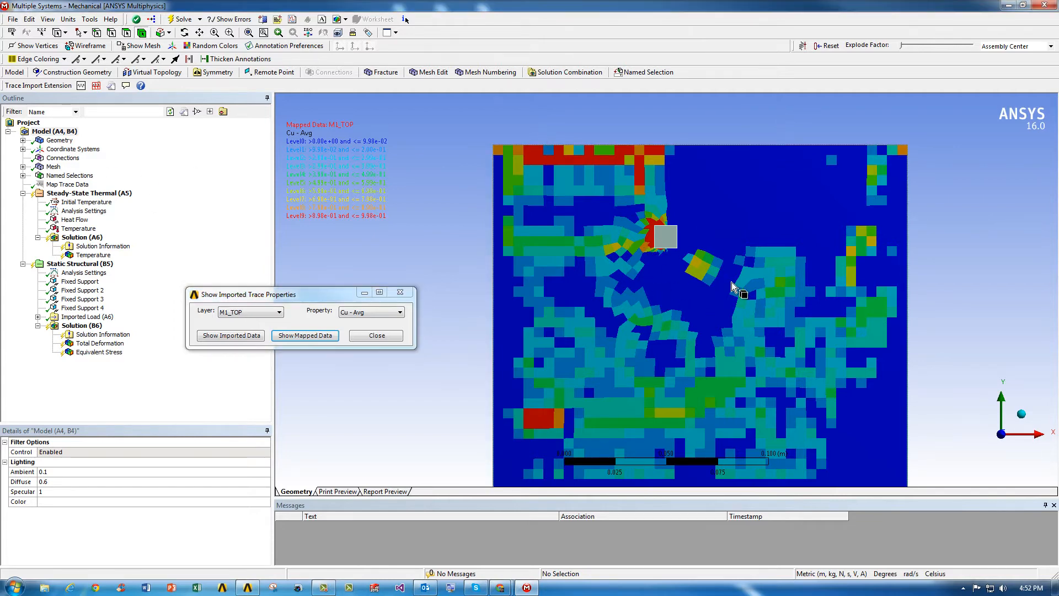
scroll(732, 283, up, 5)
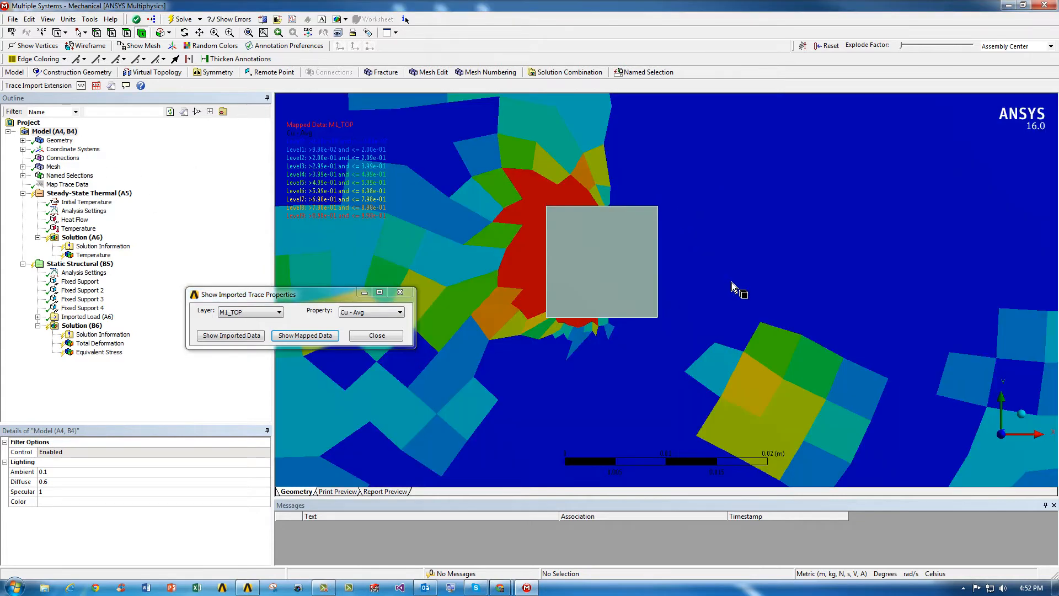
click(376, 336)
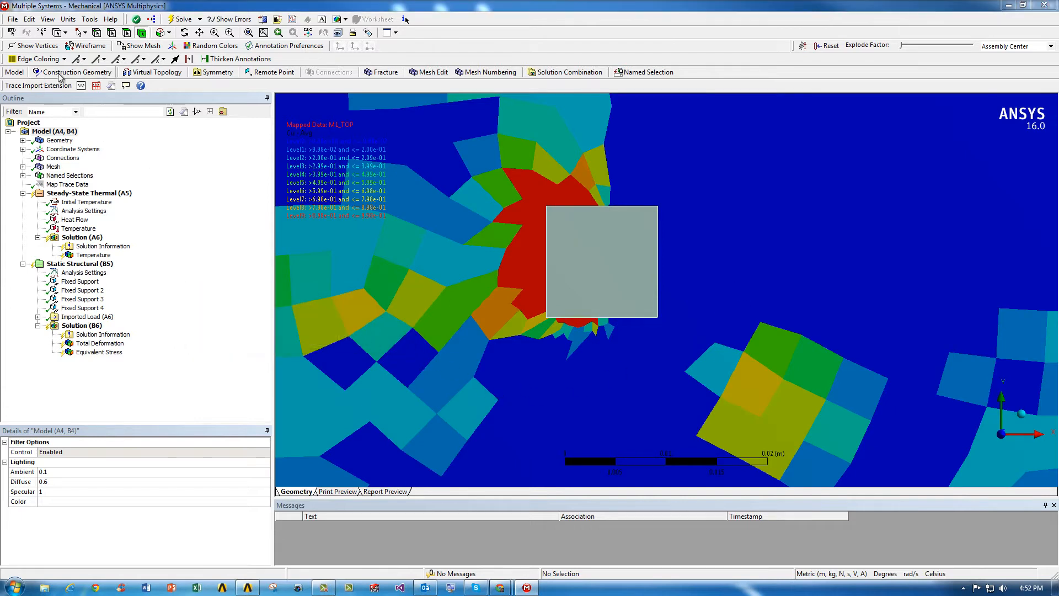
Clear the trace data plot from the model display
click(112, 87)
ctrl+middle_drag(617, 220, 617, 229)
scroll(602, 234, down, 10)
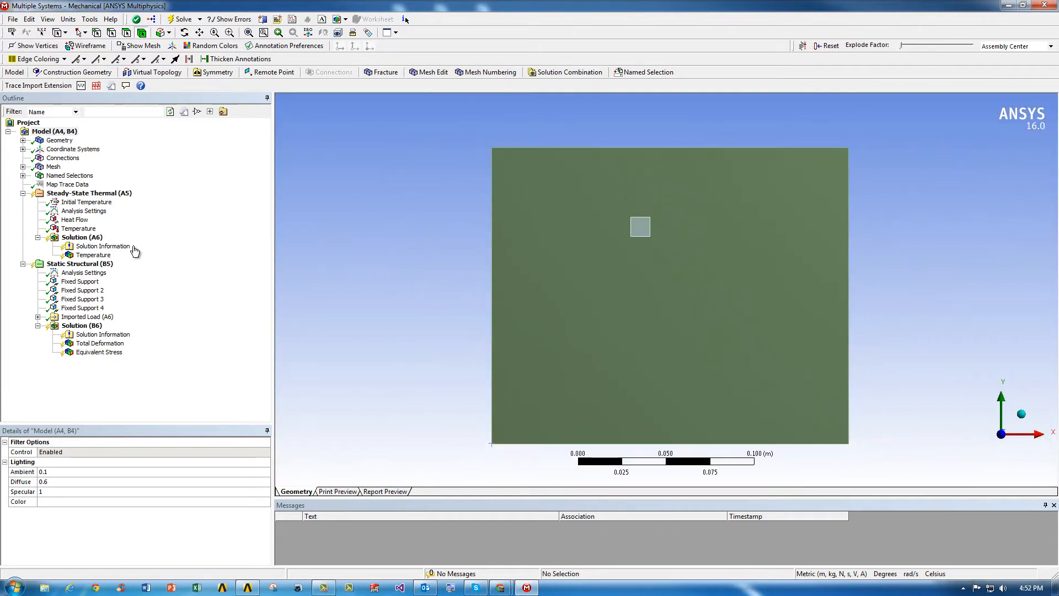
Solve the Steady-State Thermal (A5) analysis
click(77, 193)
right_click(76, 195)
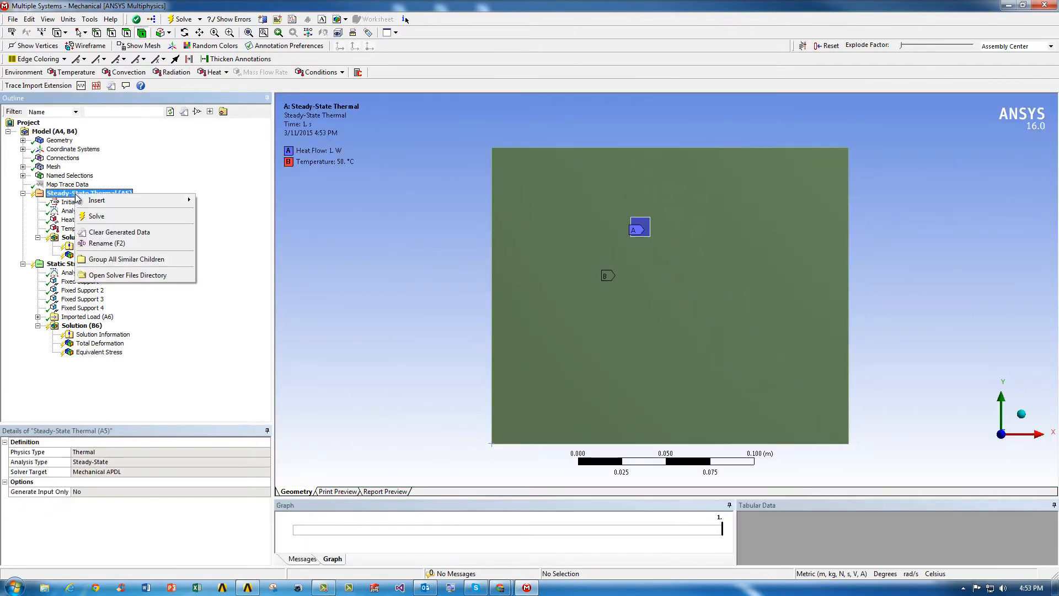
click(96, 217)
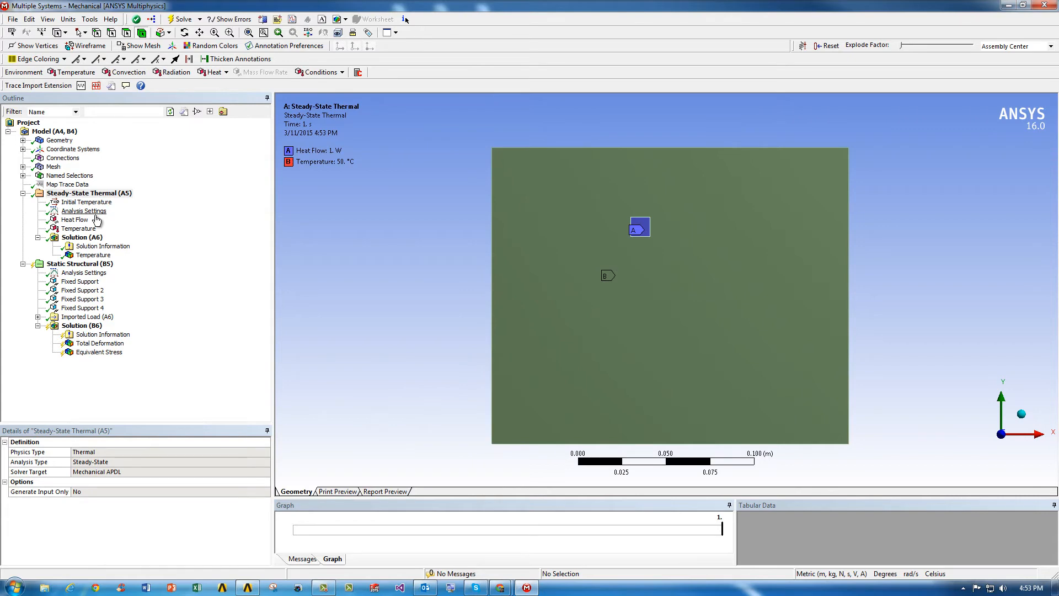
Display the thermal Temperature result and set the lower limit of its highest contour band to 60 °C
click(93, 255)
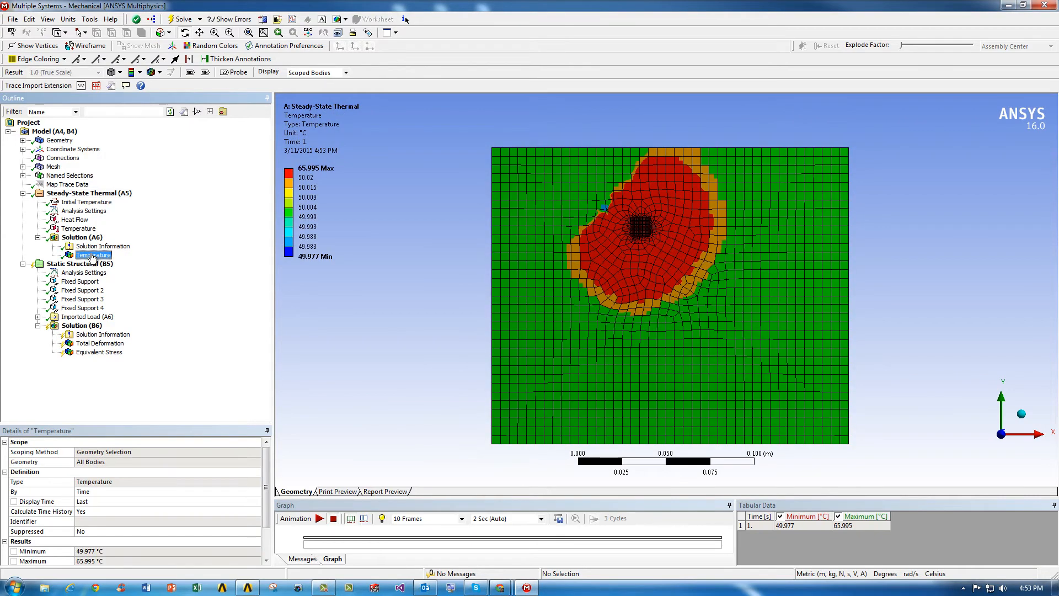
click(314, 178)
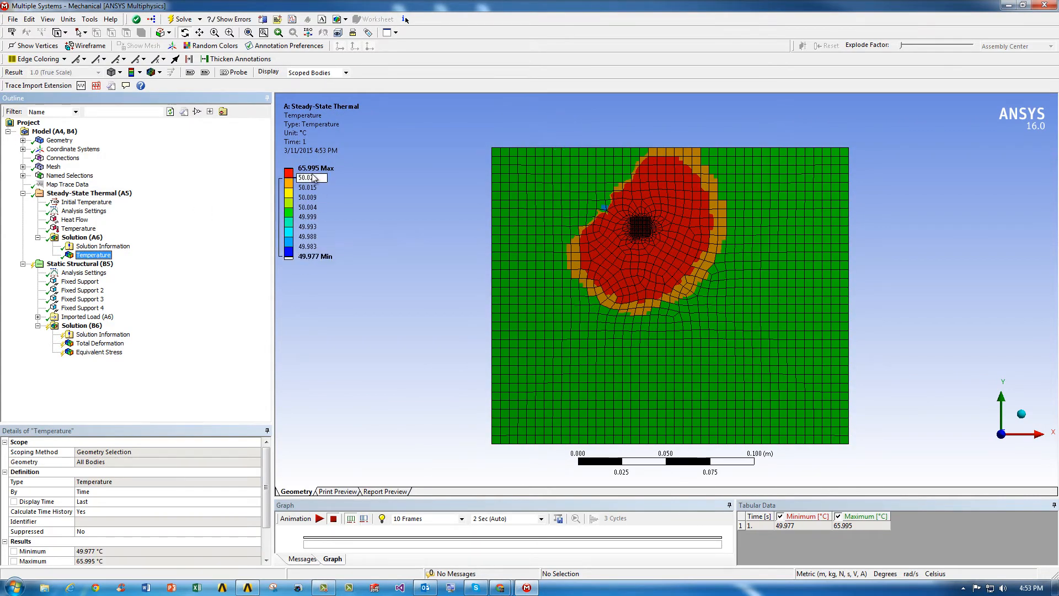
right_drag(604, 184, 723, 272)
middle_drag(699, 266, 705, 211)
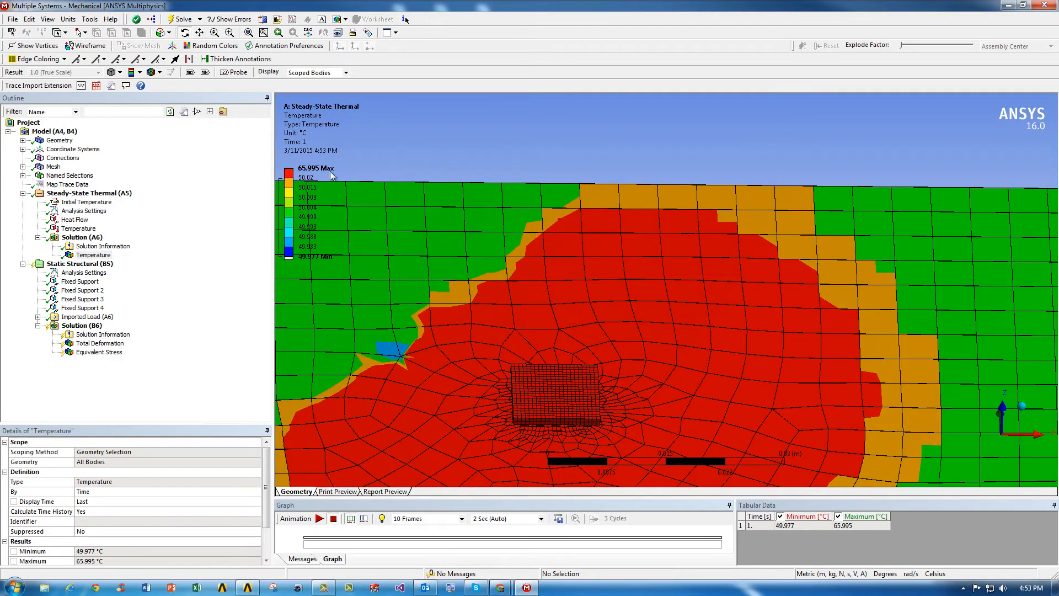
click(310, 177)
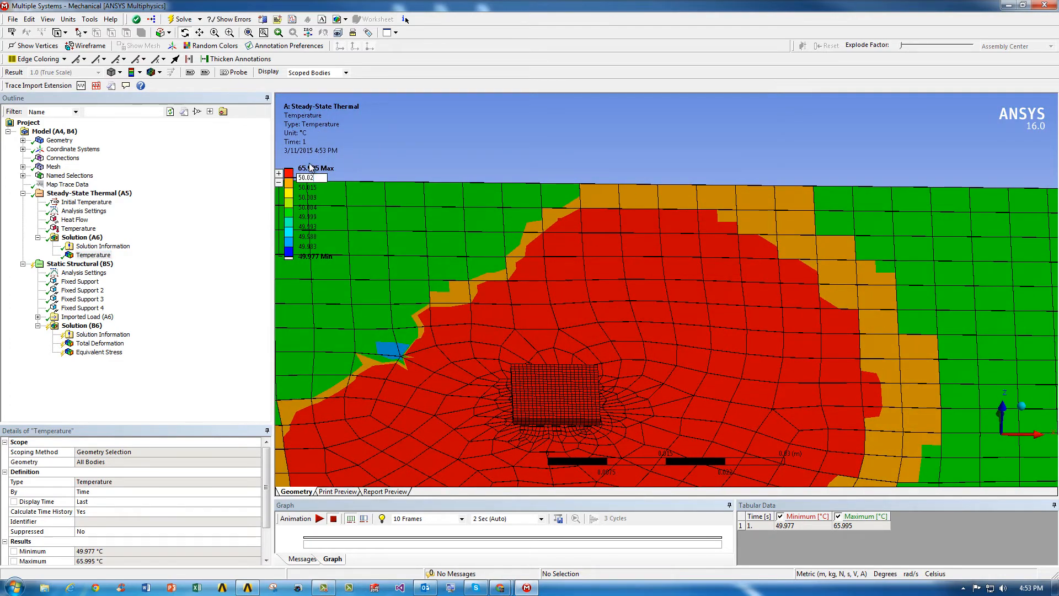
text(59)
key(Return)
middle_drag(608, 324, 600, 388)
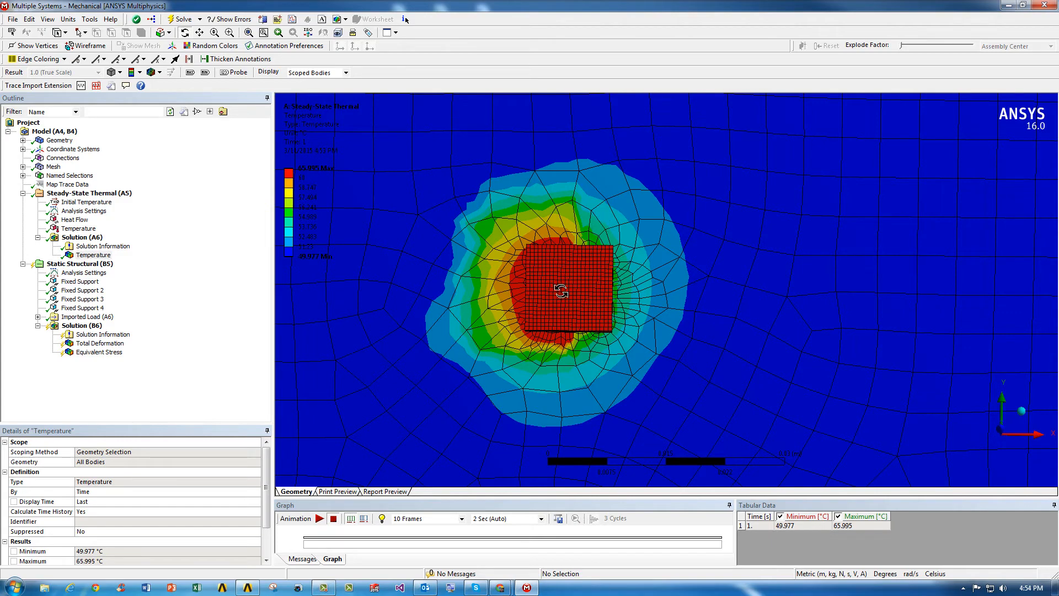
scroll(631, 325, down, 5)
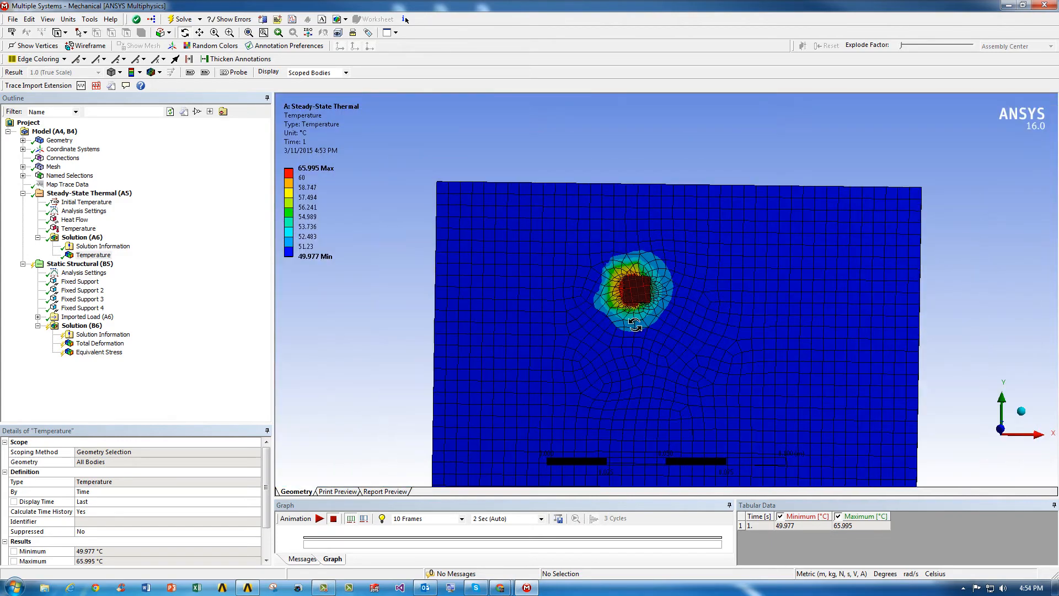
scroll(635, 325, down, 5)
ctrl+middle_drag(673, 376, 712, 324)
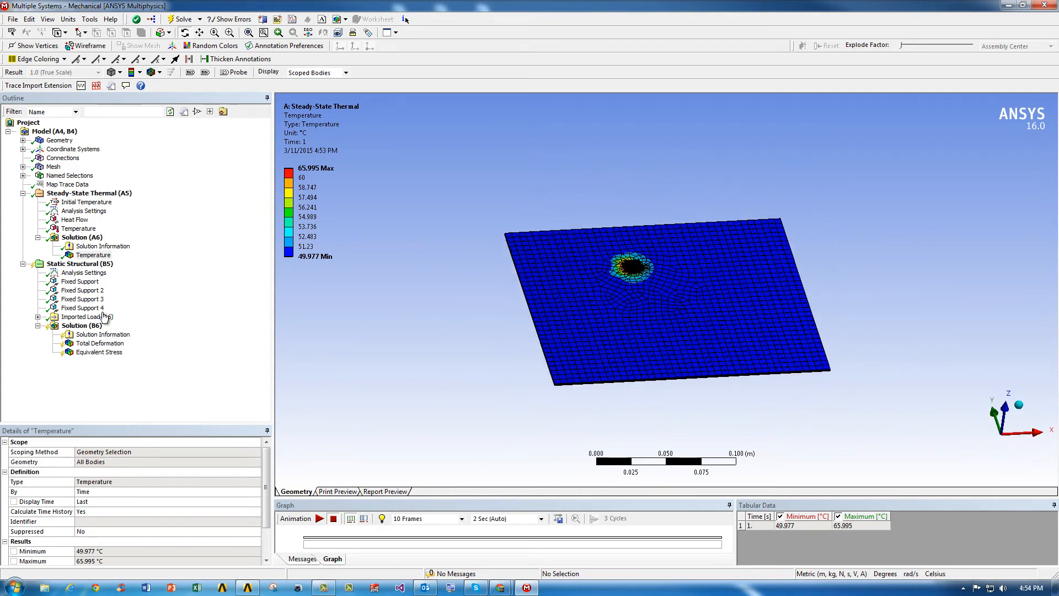
Solve the Static Structural (B5) analysis
click(80, 326)
right_click(67, 327)
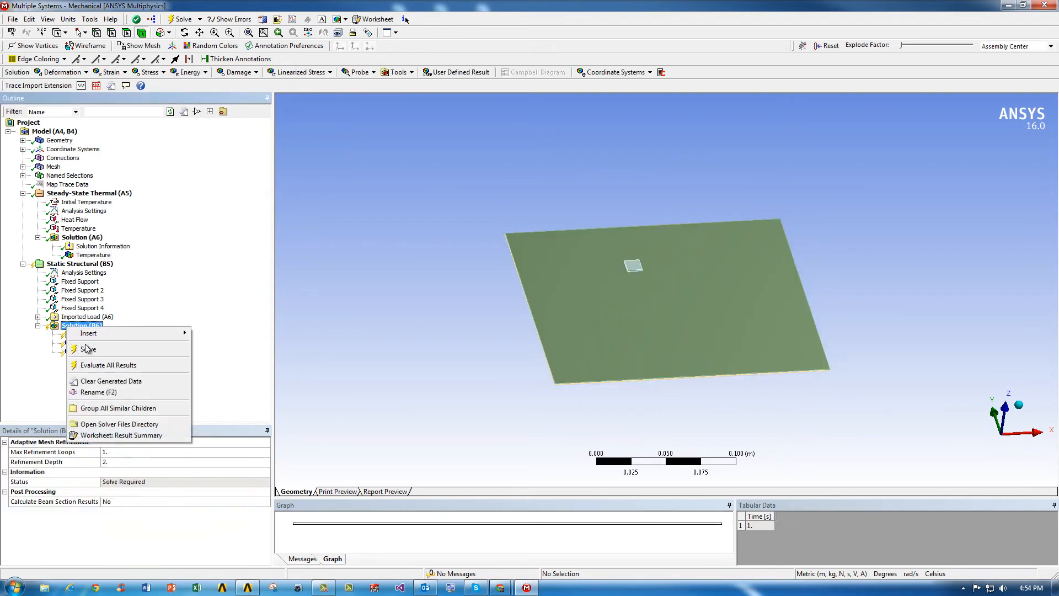
click(87, 349)
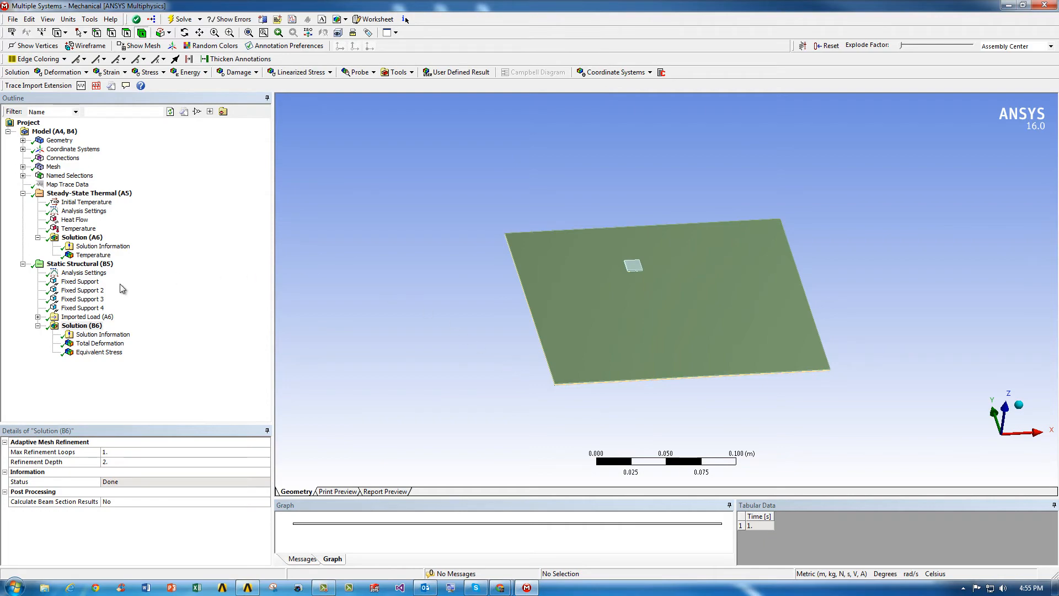
Display the Total Deformation result and inspect the deformation pattern across the board
click(92, 344)
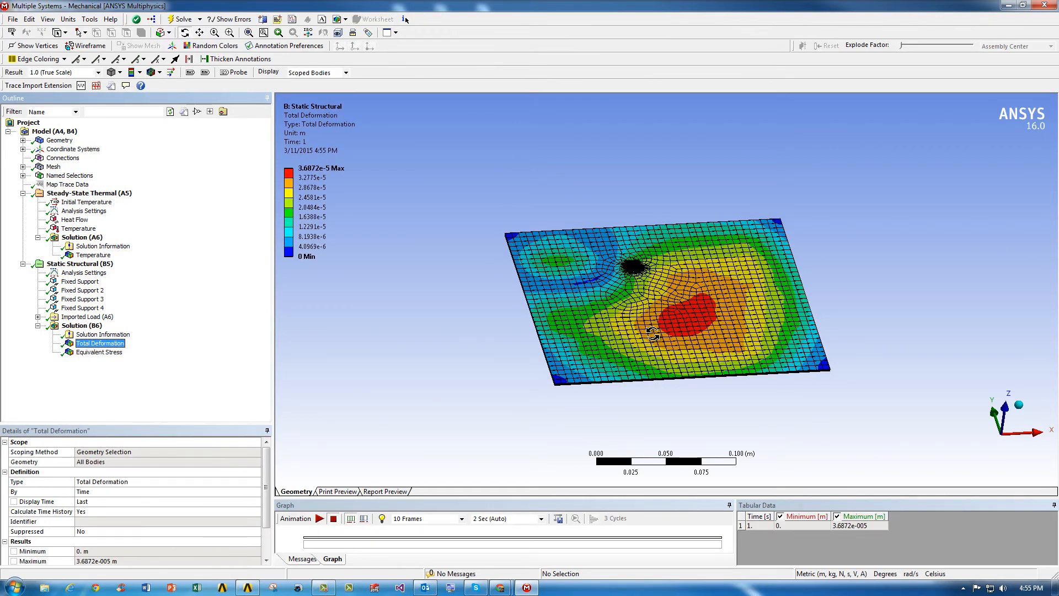
mouse_move(653, 333)
mouse_down()
mouse_move(679, 309)
mouse_move(659, 356)
mouse_move(702, 279)
mouse_move(761, 218)
mouse_move(777, 343)
mouse_move(742, 326)
mouse_up()
right_drag(511, 192, 777, 360)
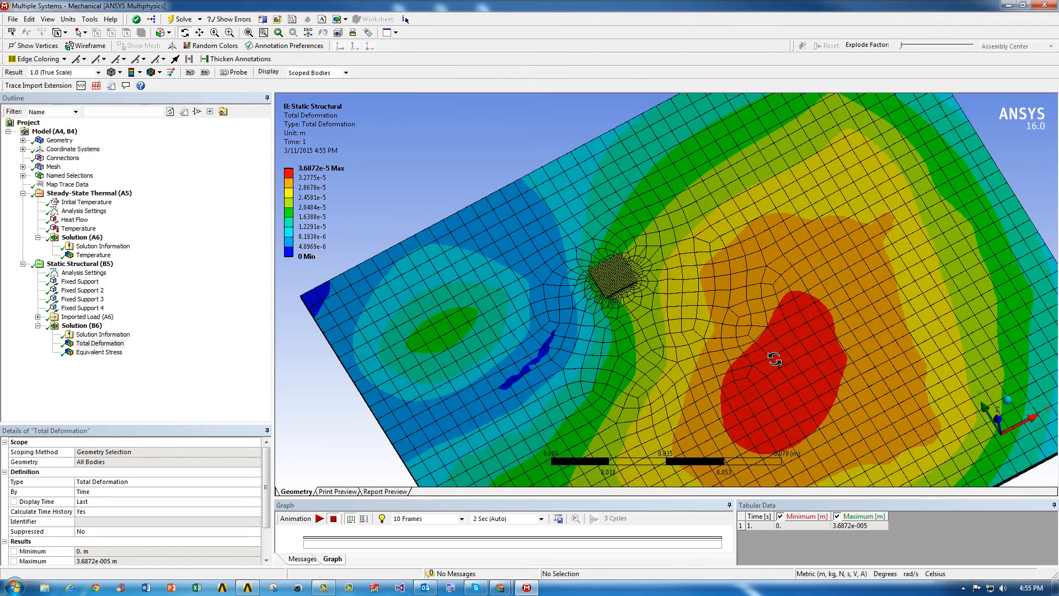
Display the Equivalent Stress result and reset its contour legend to automatic values
click(99, 352)
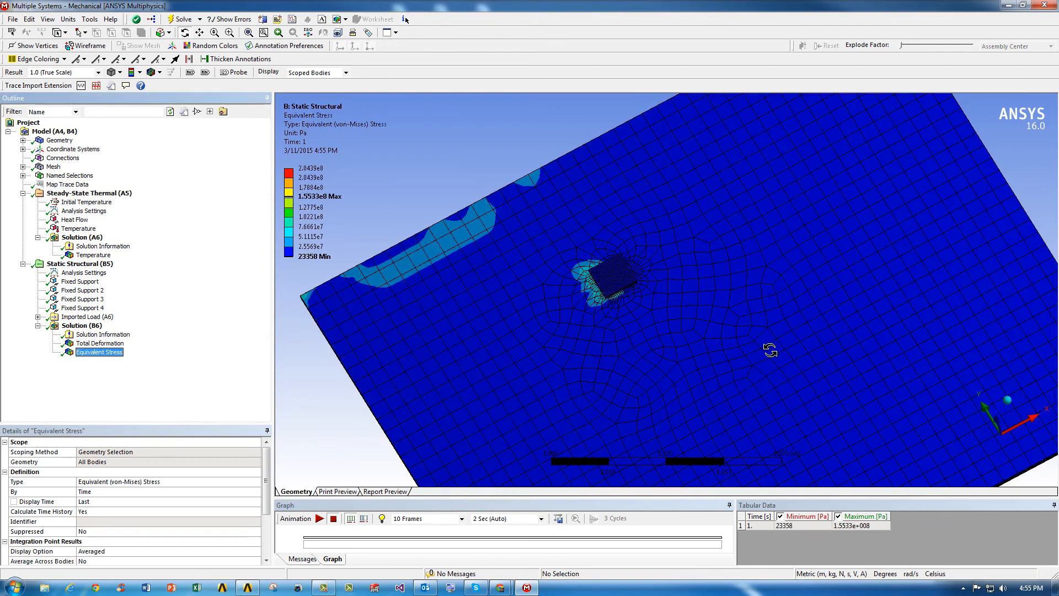
ctrl+middle_drag(756, 341, 739, 301)
scroll(727, 317, down, 3)
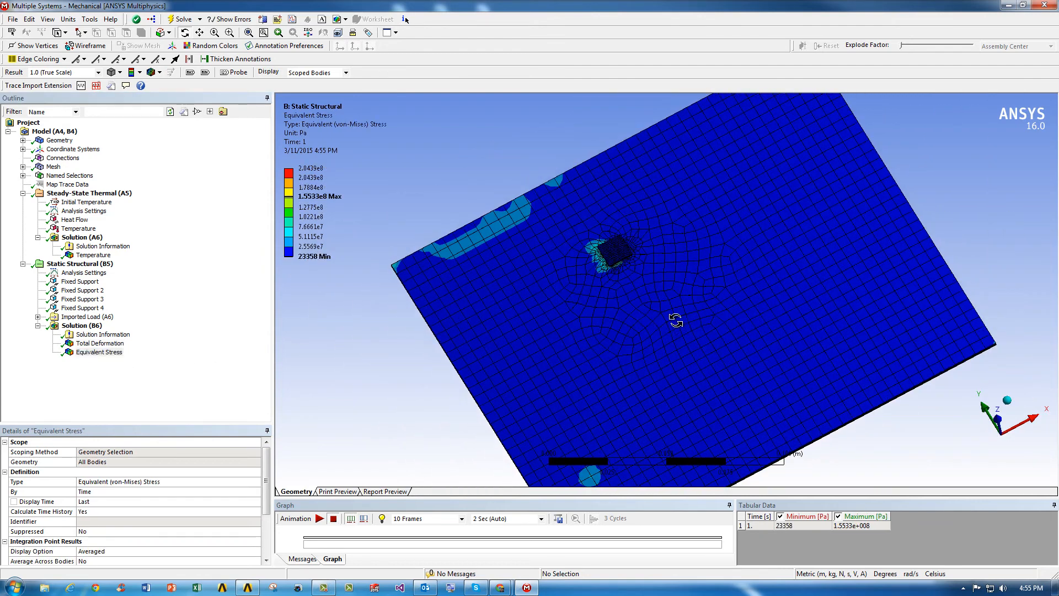
right_click(292, 220)
click(327, 416)
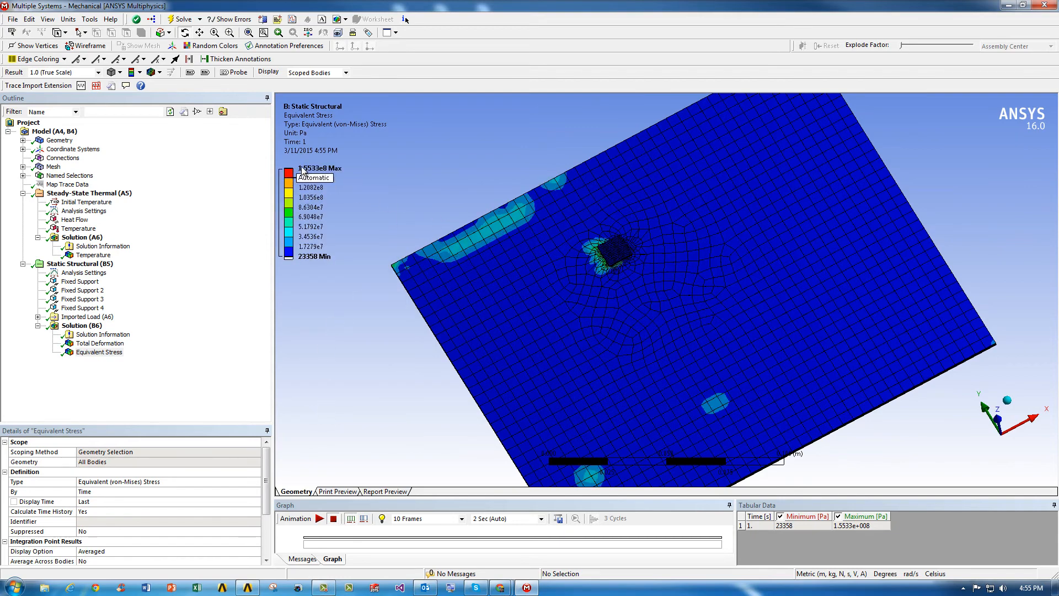
Set the lower limit of the highest Equivalent Stress contour band to 1.3807e6 Pa
click(325, 178)
key(BackSpace)
text(6)
key(Return)
Set the lower limit of the highest Equivalent Stress contour band to 1.3807e7 Pa and inspect the stress pattern
double_click(327, 178)
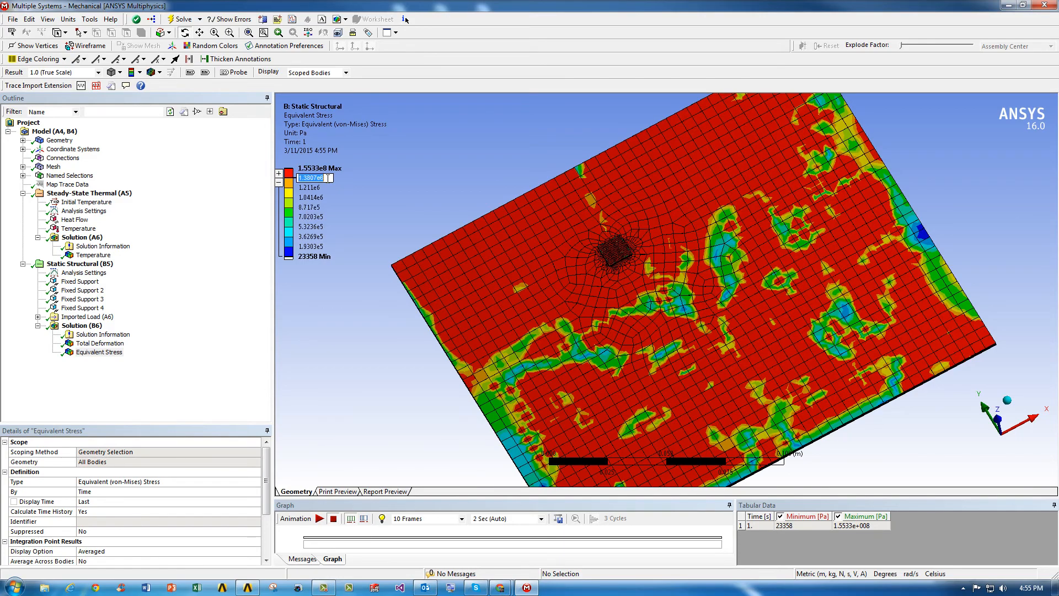
click(327, 178)
text(7)
key(Return)
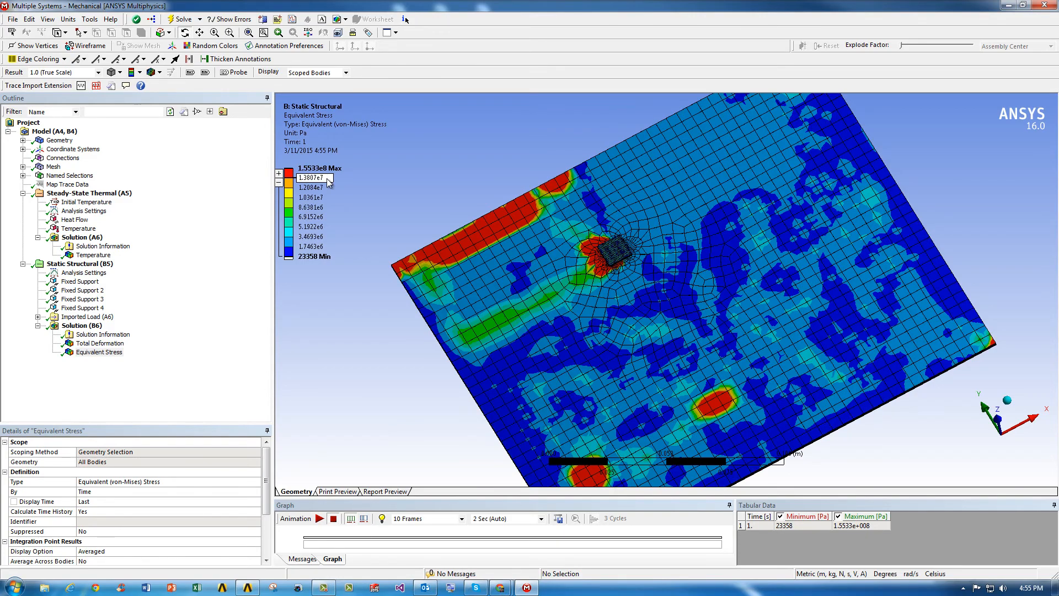
mouse_move(640, 390)
middle_down()
mouse_move(780, 359)
mouse_move(559, 358)
mouse_move(762, 382)
mouse_move(654, 376)
middle_up()
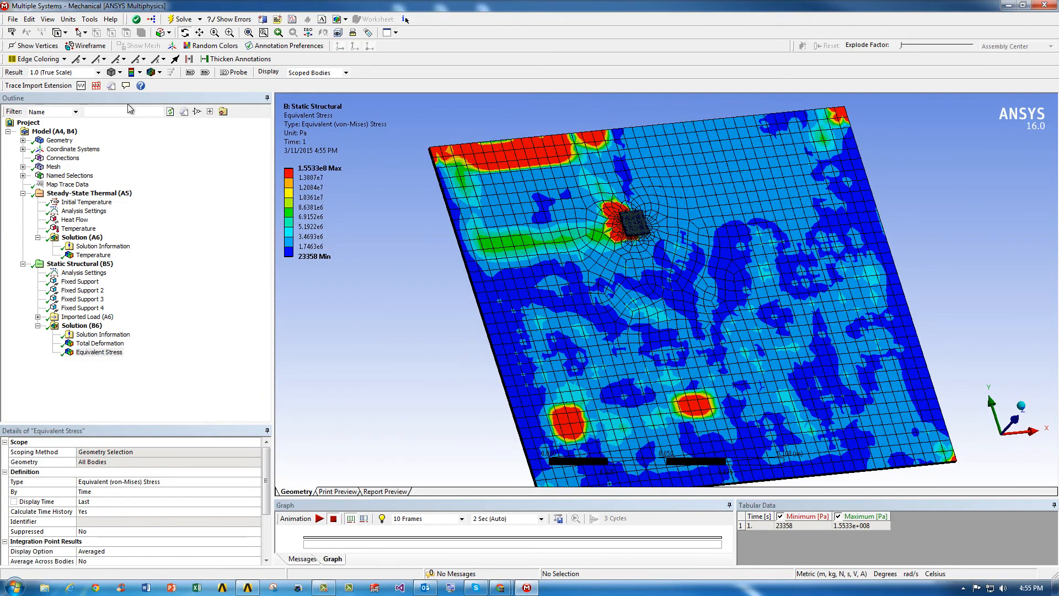